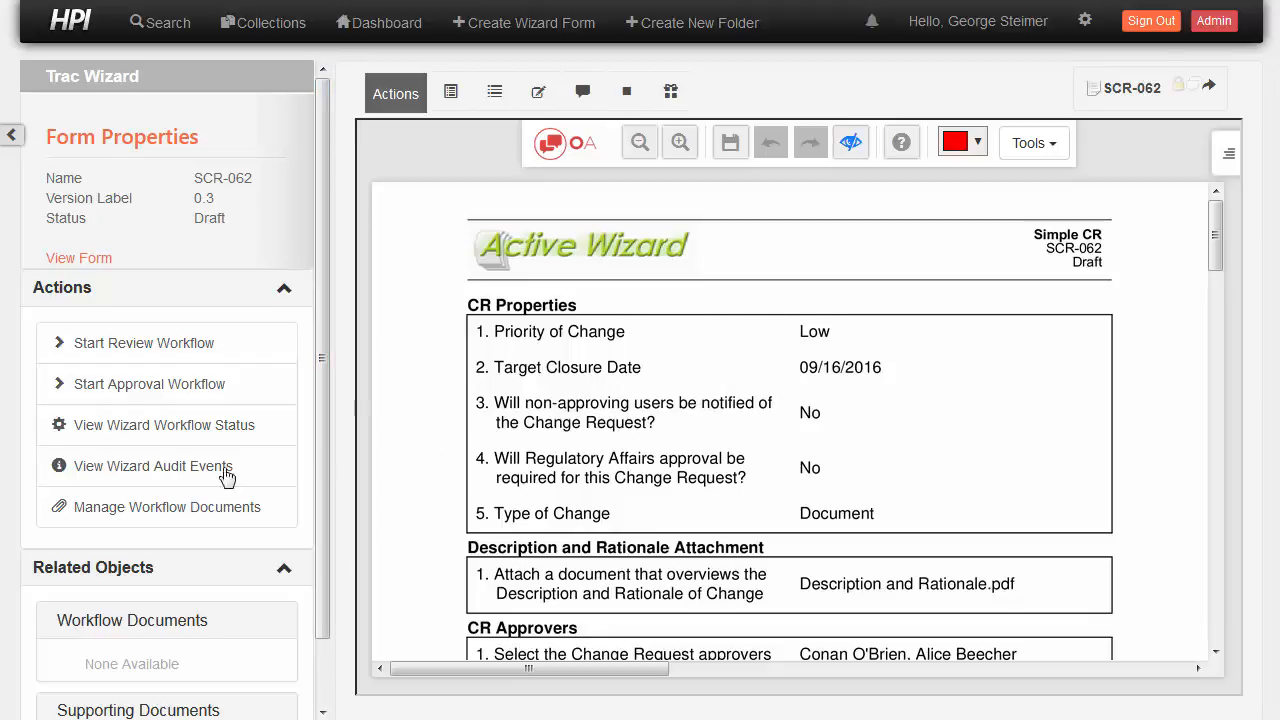
# Preview the SCR-062 approval route, showing two pending CR Approval approvers
pyautogui.click(158, 430)
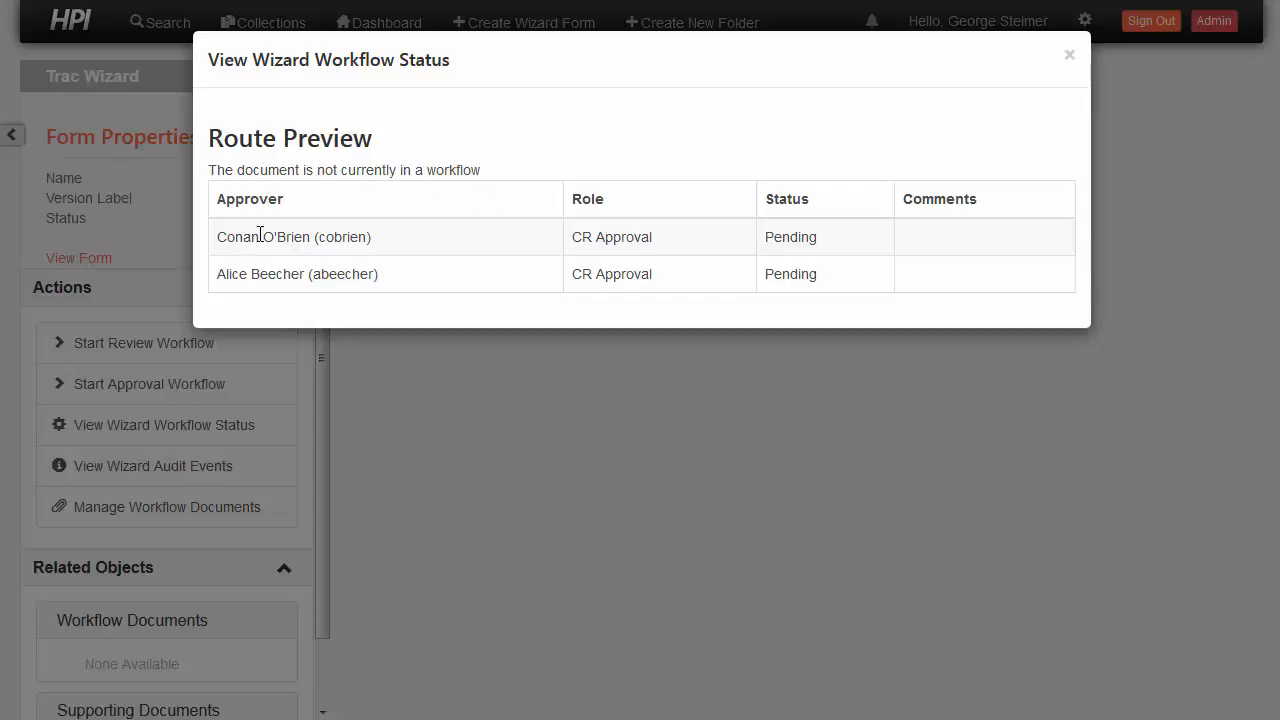
# Close the route preview and bring up Start Review Workflow for SCR-062
pyautogui.click(157, 229)
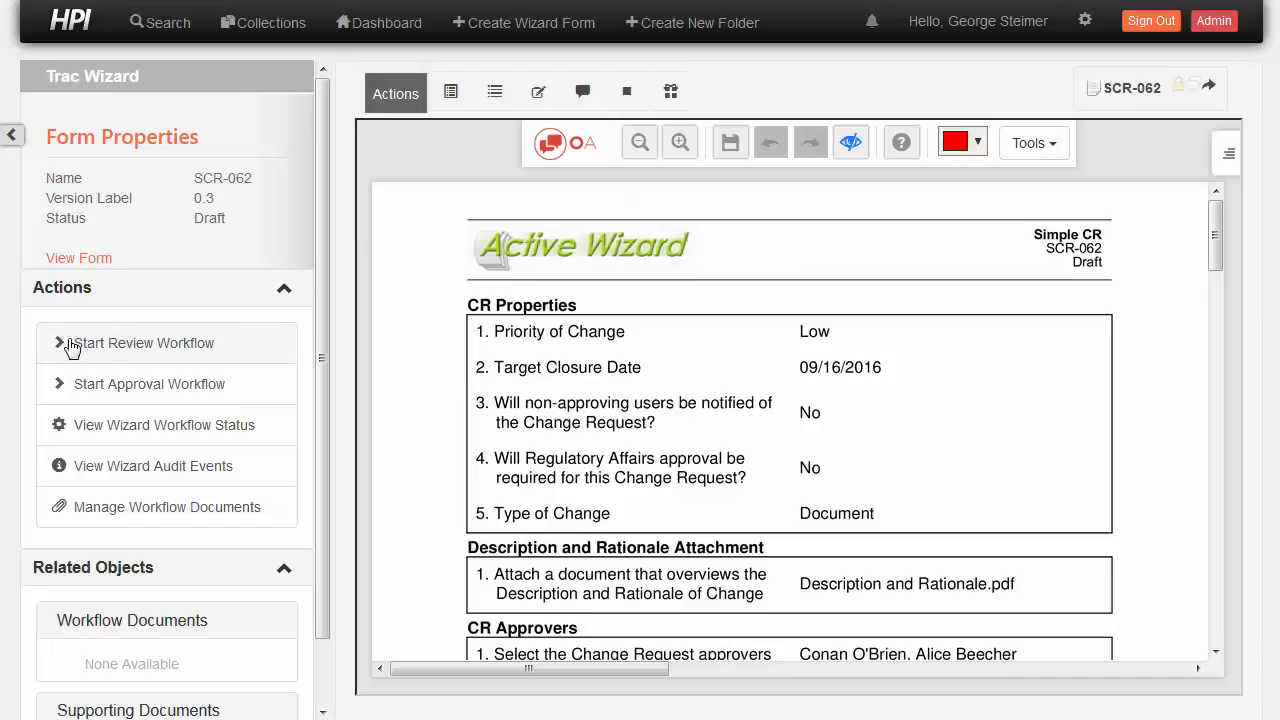
pyautogui.click(192, 344)
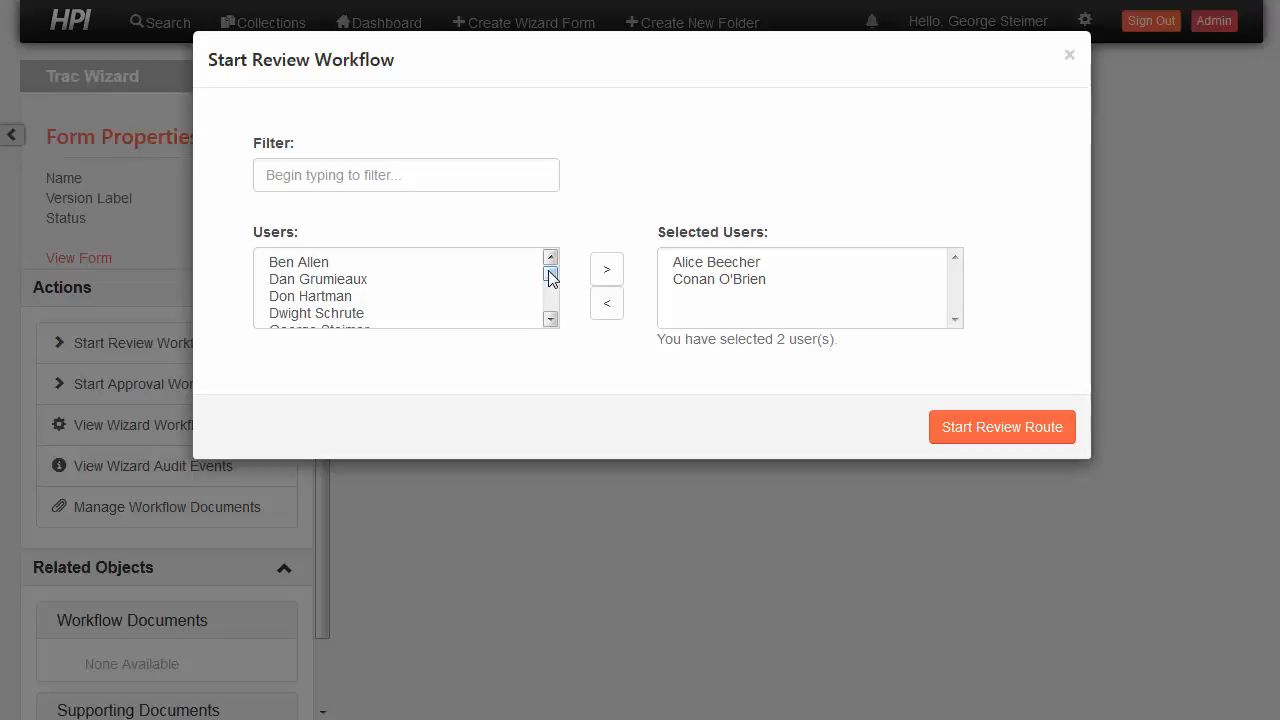
# Trim the reviewer list to a single user, start the review route, and sign out
pyautogui.click(300, 264)
pyautogui.click(606, 271)
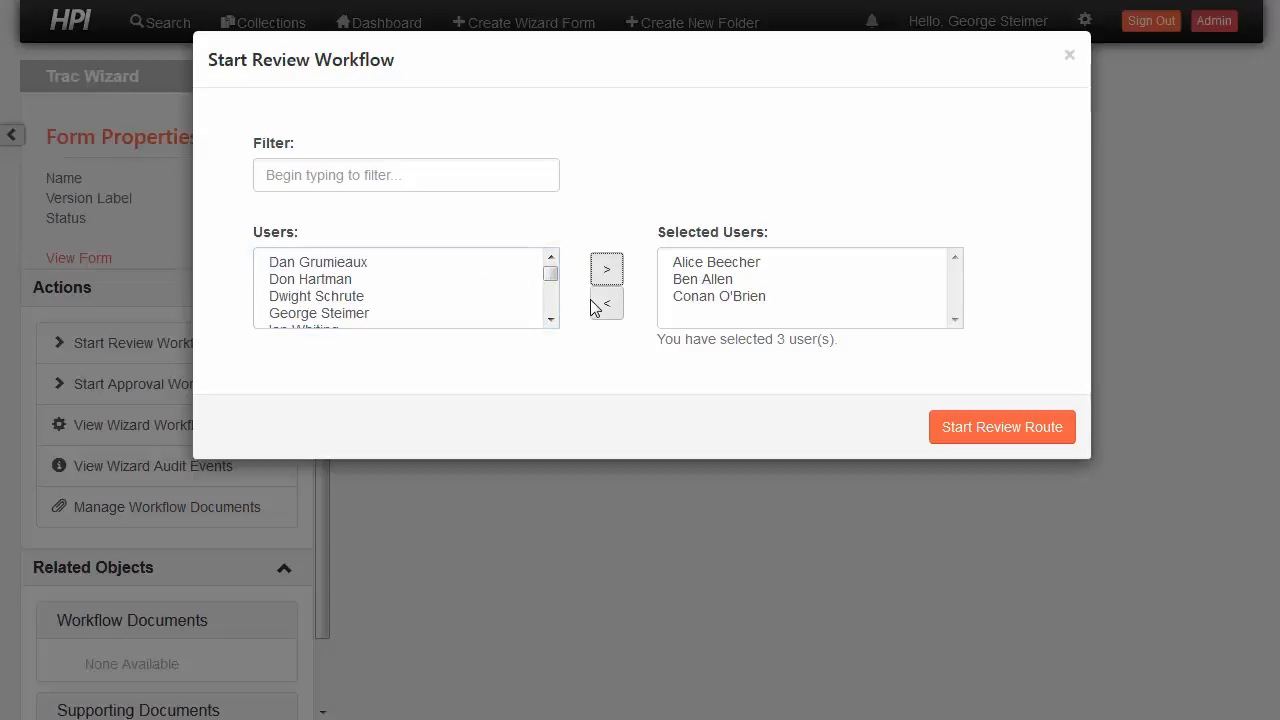
pyautogui.click(704, 283)
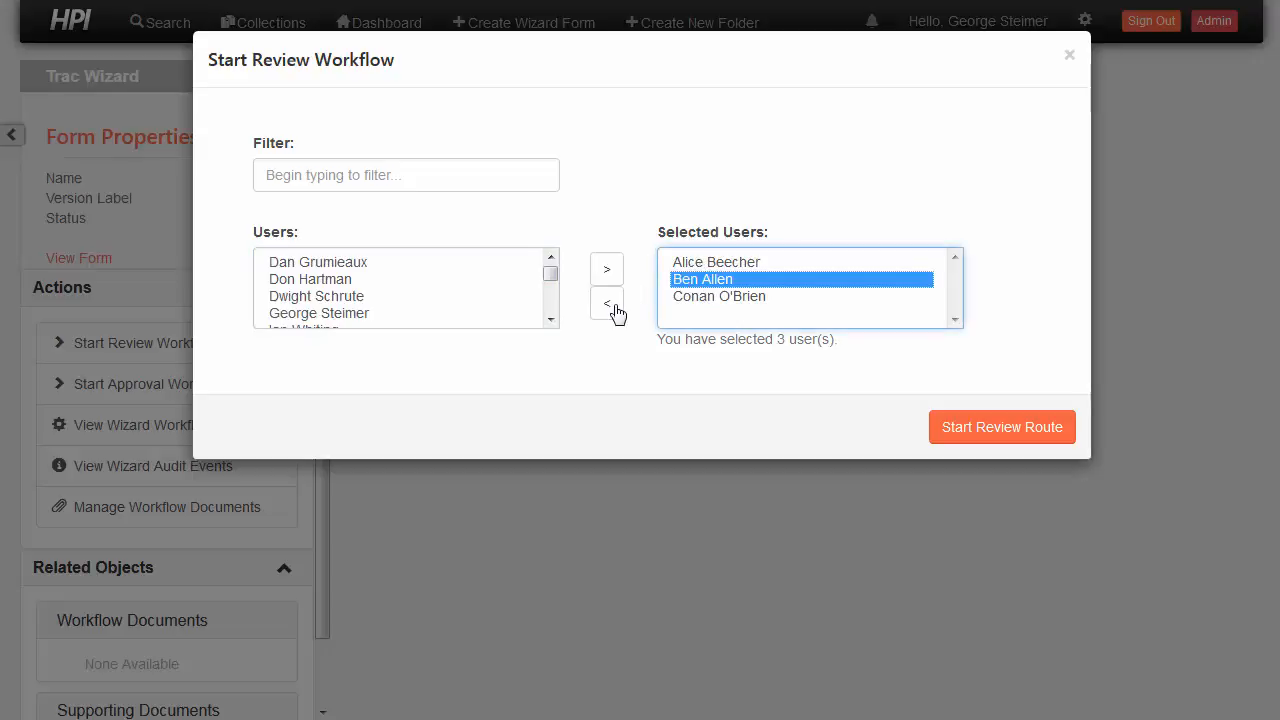
pyautogui.click(606, 304)
pyautogui.click(704, 282)
pyautogui.click(607, 306)
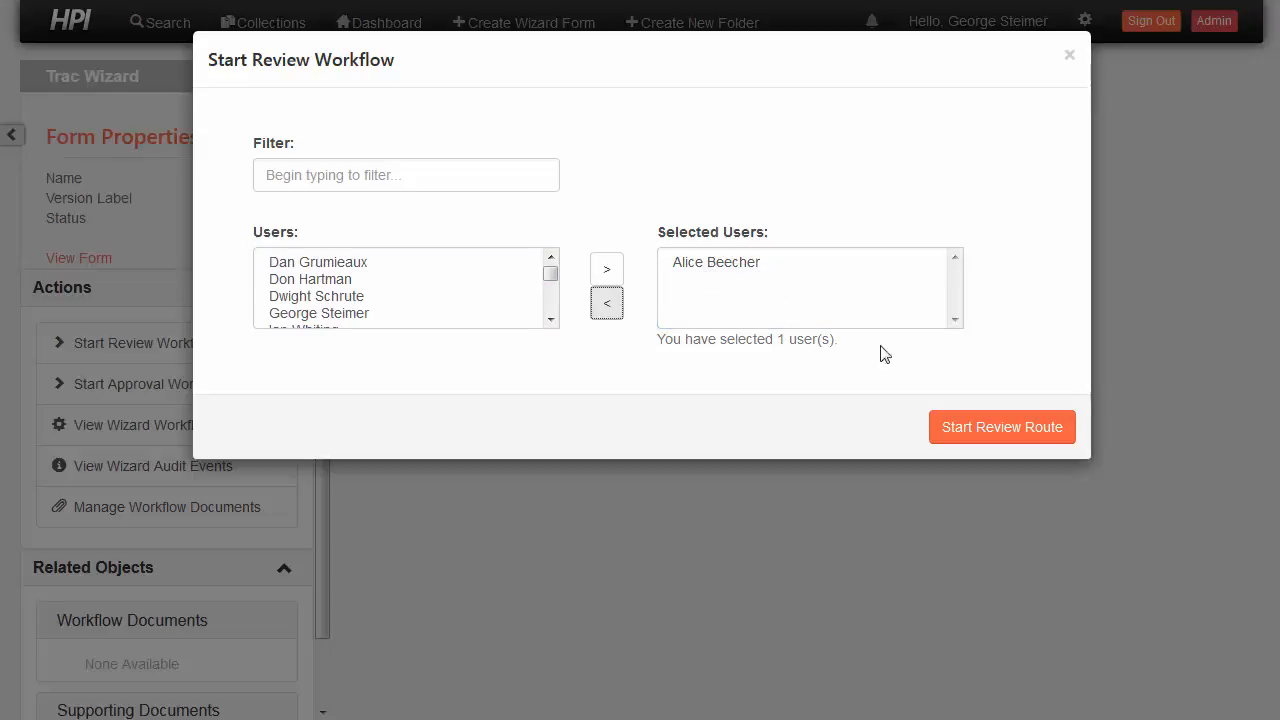
pyautogui.click(975, 431)
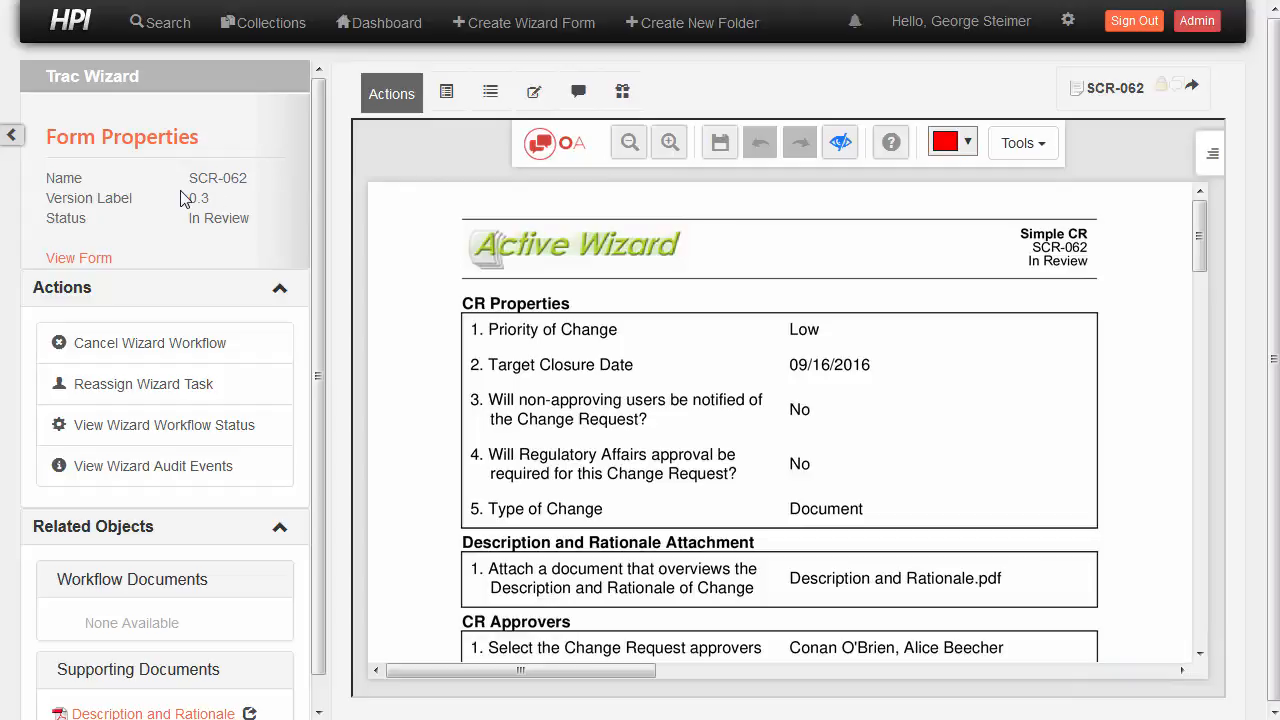
pyautogui.click(1134, 20)
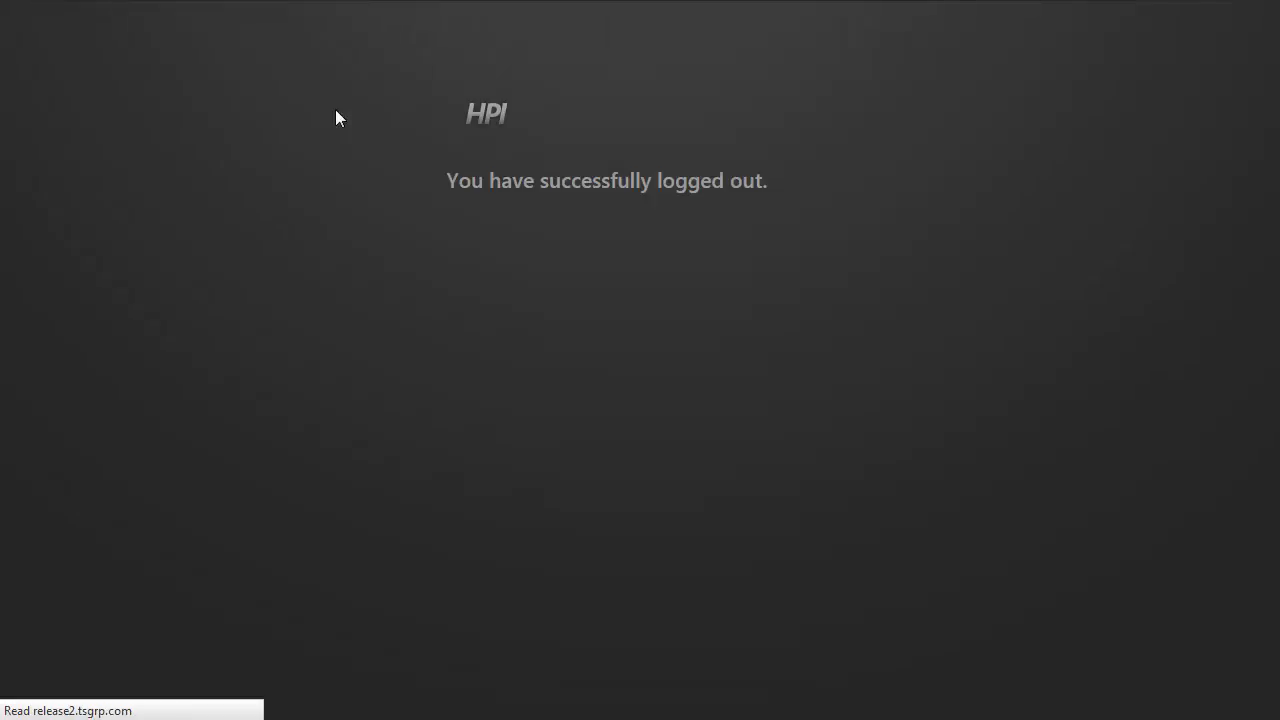
# Sign in with the reviewer's username and password and open the SCR-062 task from My Tasks
pyautogui.click(558, 226)
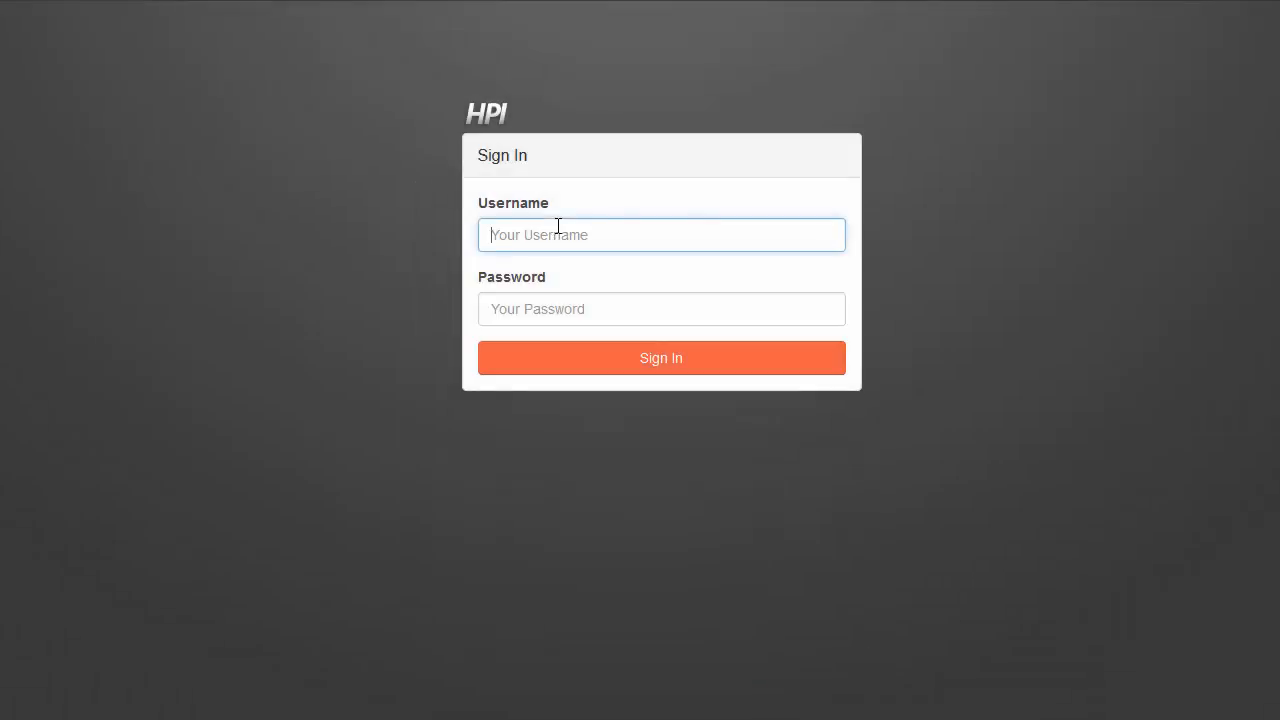
pyautogui.press('Tab')
pyautogui.write('•••')
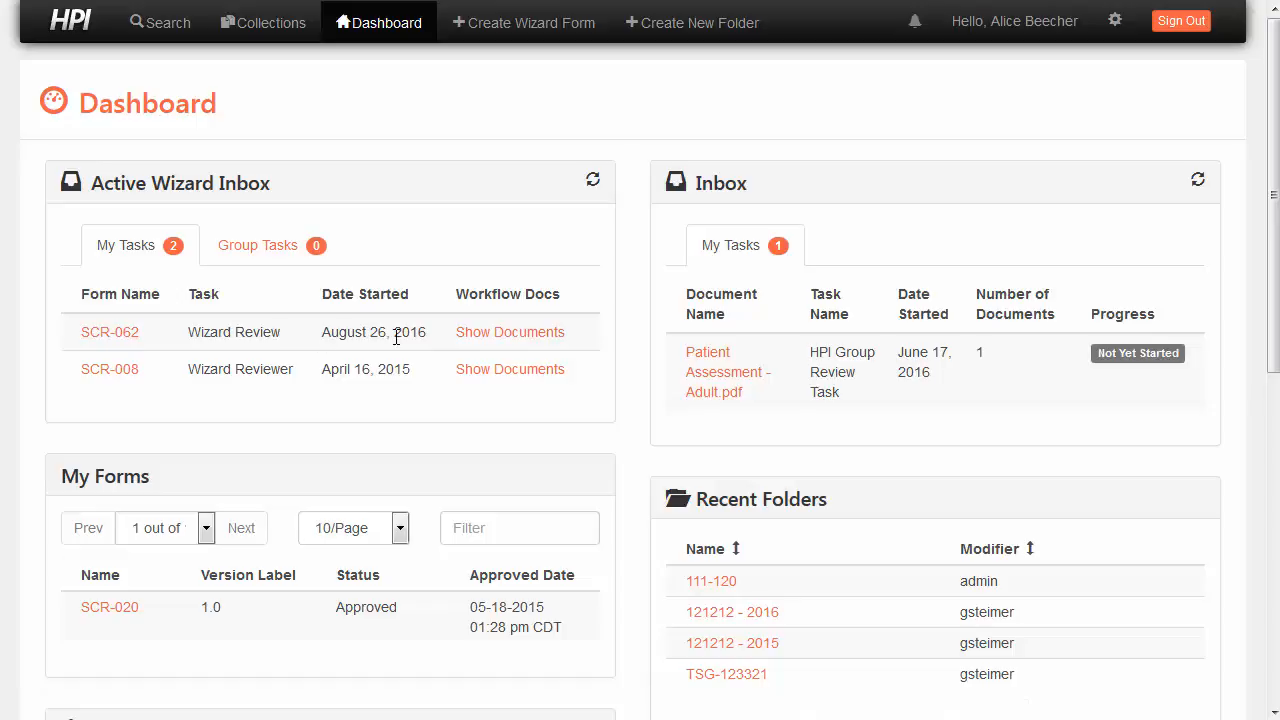
pyautogui.click(110, 333)
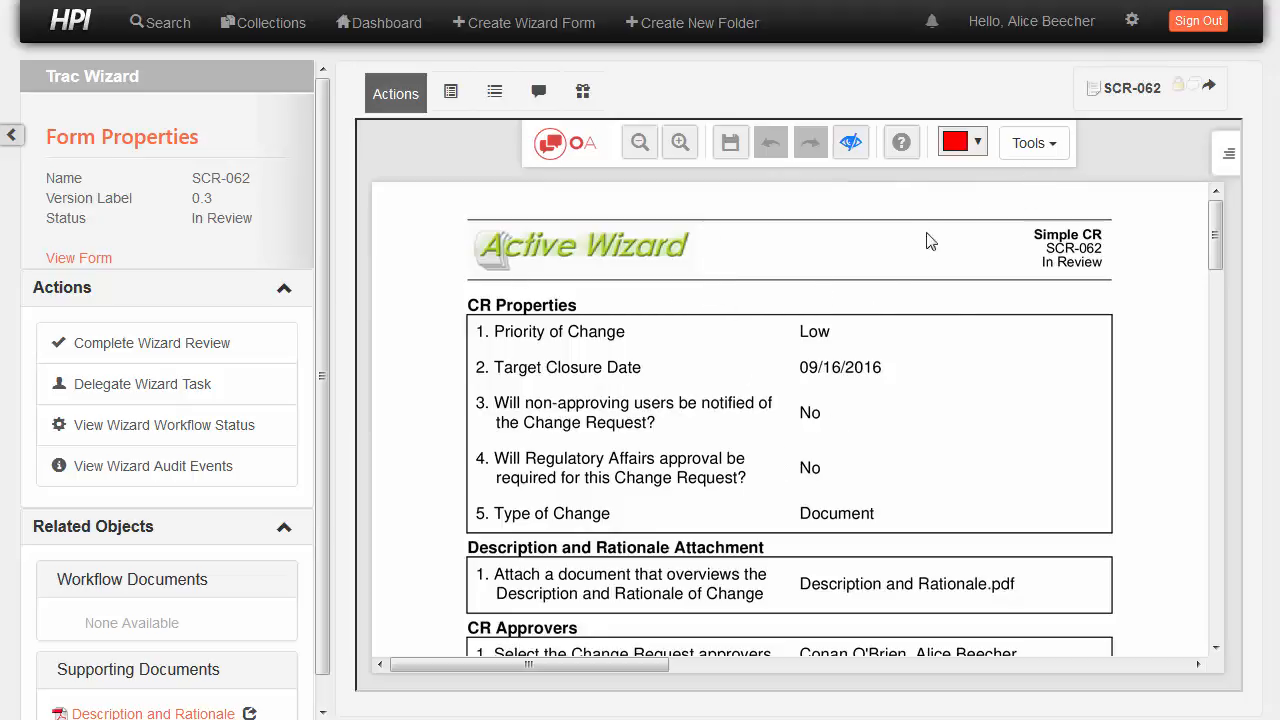
# Draw an ellipse around the Low priority and target closure date values
pyautogui.click(1040, 148)
pyautogui.click(740, 332)
pyautogui.click(1034, 150)
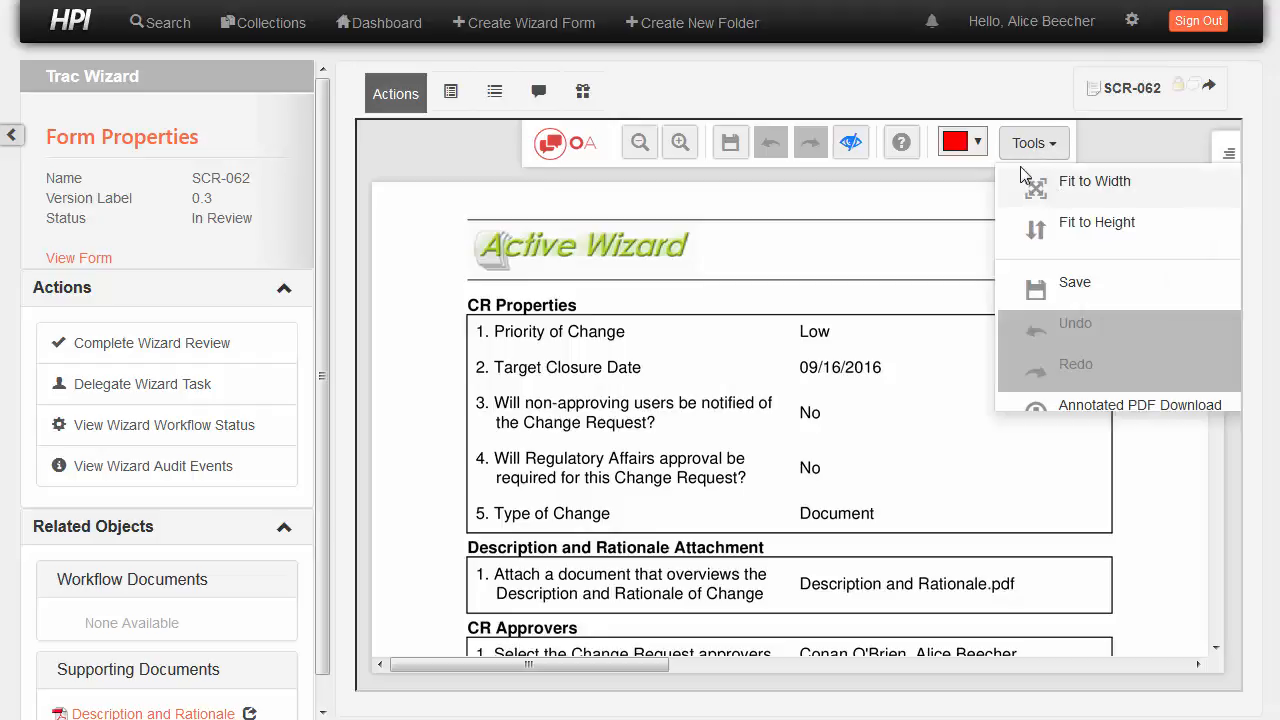
pyautogui.scroll(-1, 1100, 258)
pyautogui.scroll(-5, 1124, 270)
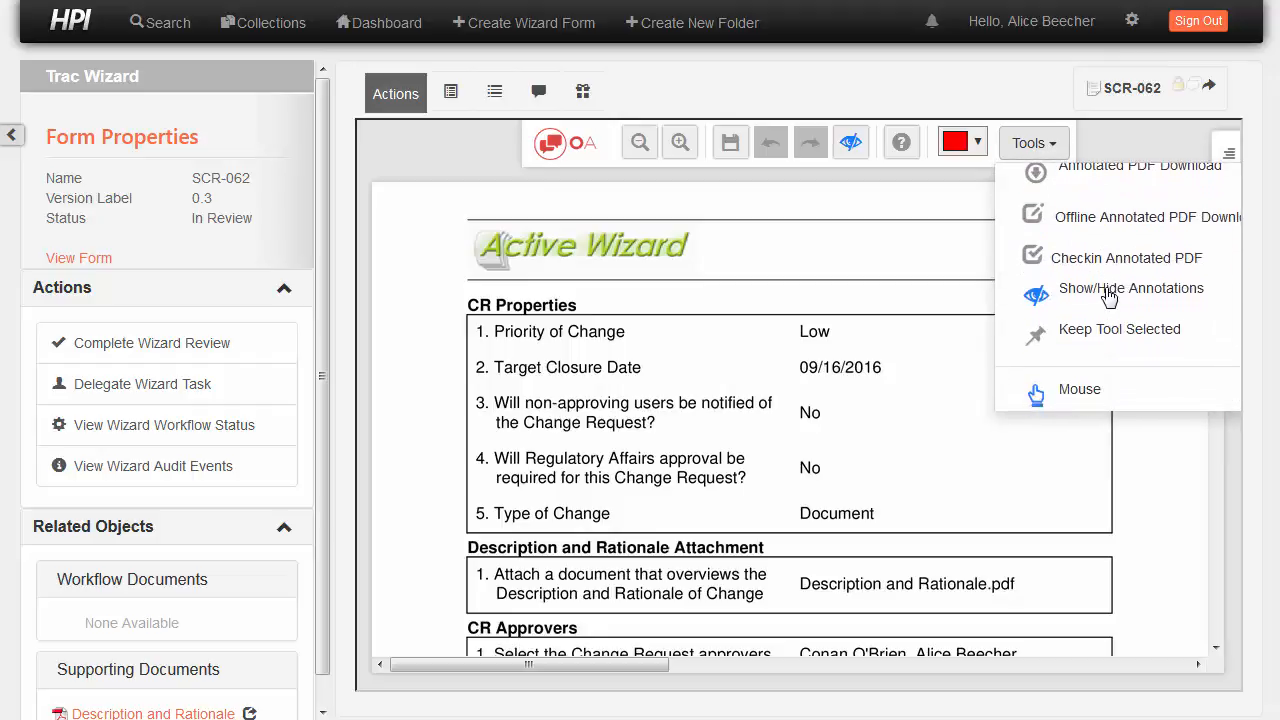
pyautogui.scroll(-5, 1110, 336)
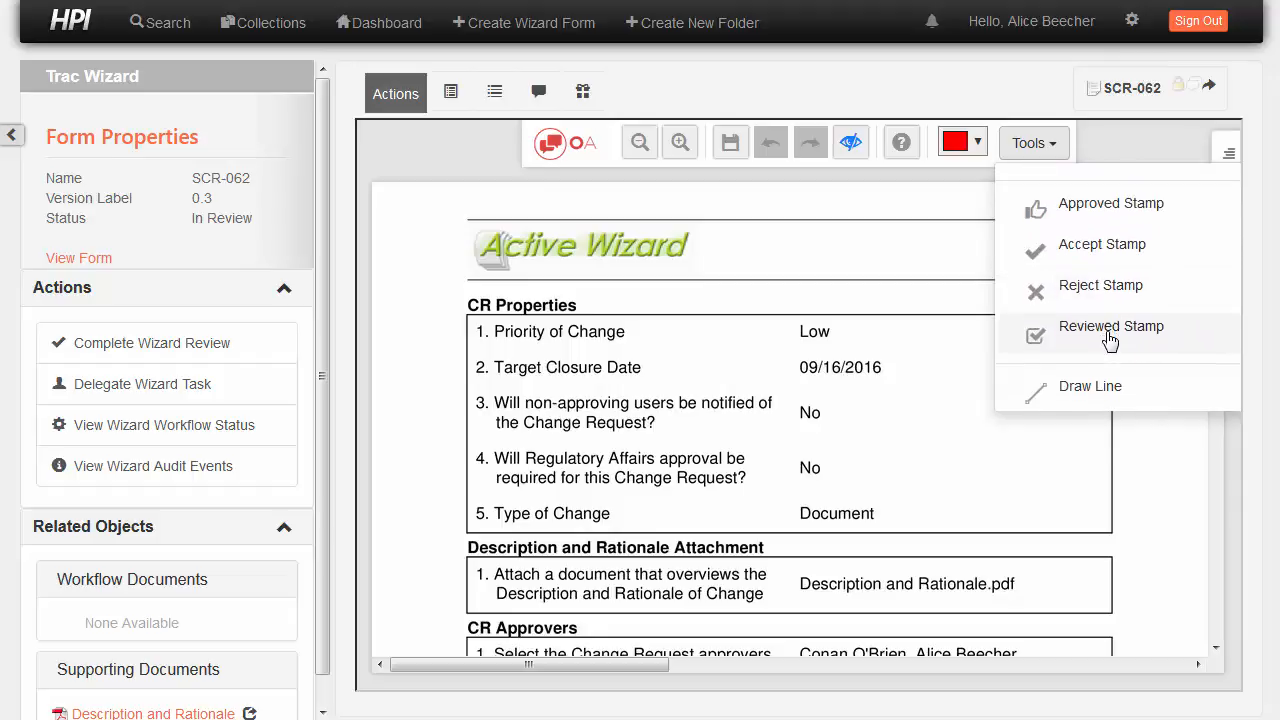
pyautogui.click(1114, 340)
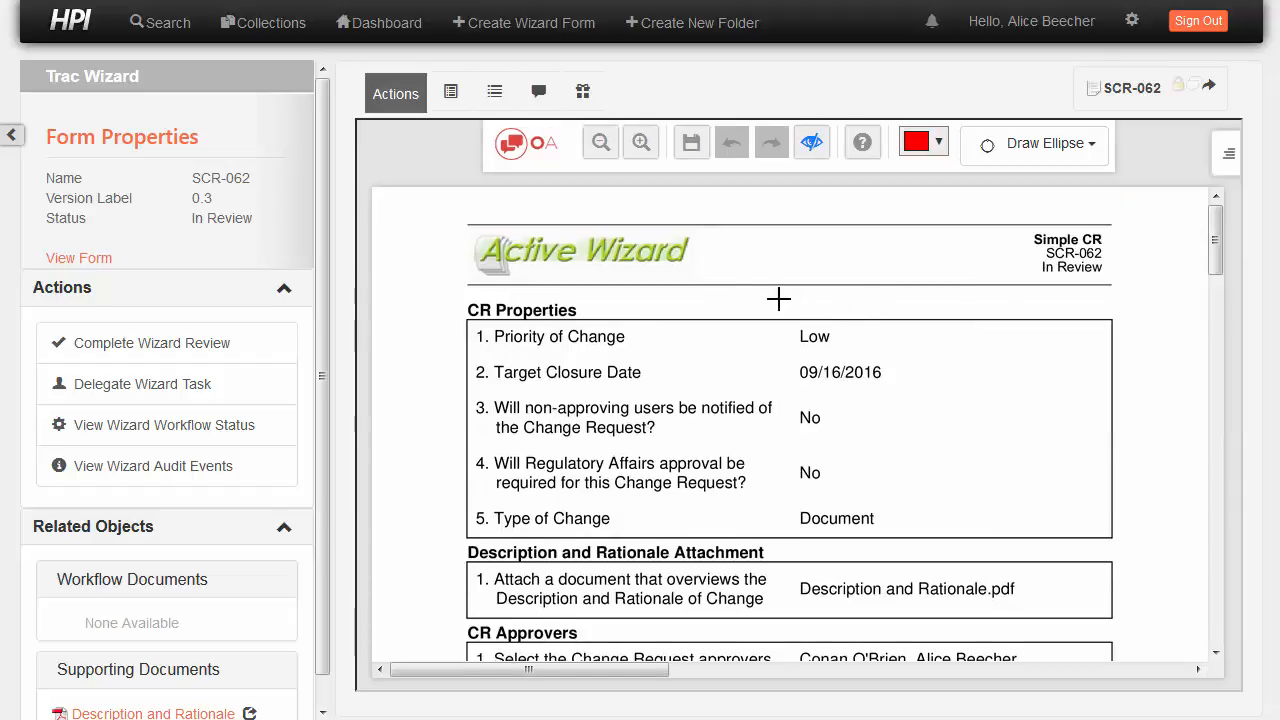
pyautogui.moveTo(732, 290); pyautogui.dragTo(952, 412)
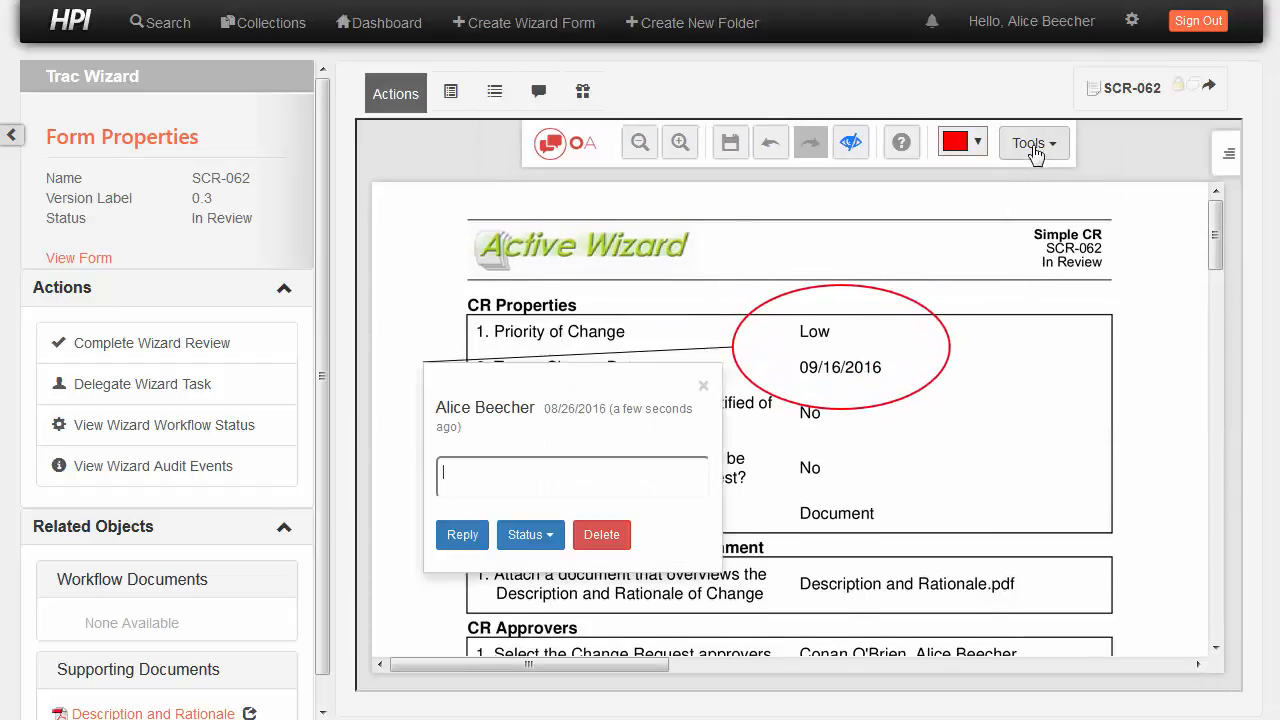
# Add a sticky note beside it suggesting medium priority, then save the annotations
pyautogui.click(1035, 143)
pyautogui.scroll(5, 1083, 318)
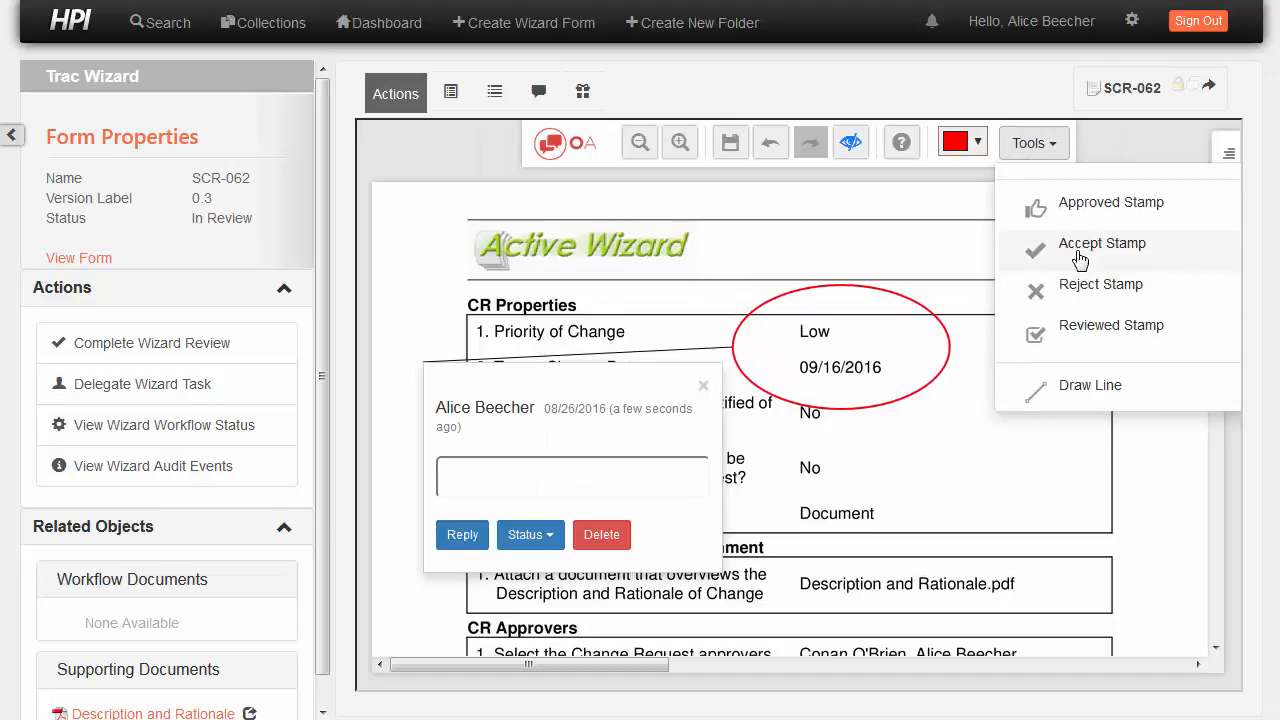
pyautogui.scroll(2, 1080, 265)
pyautogui.click(1080, 290)
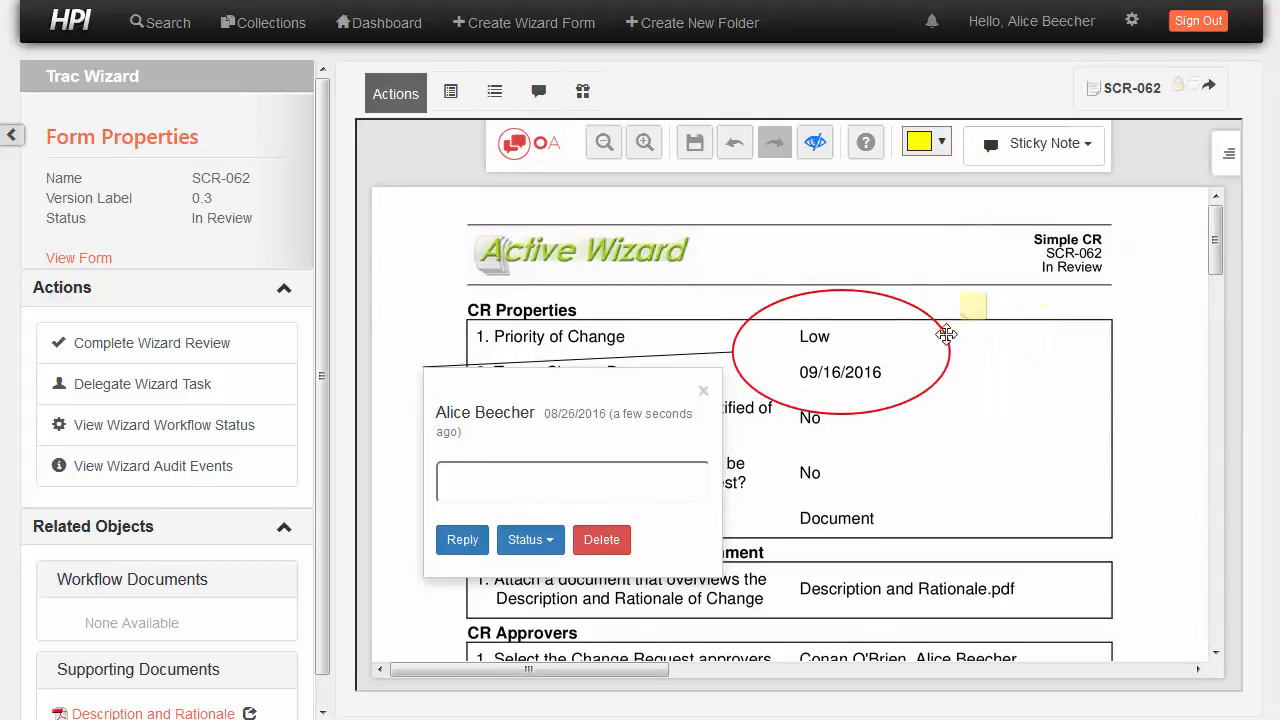
pyautogui.click(976, 330)
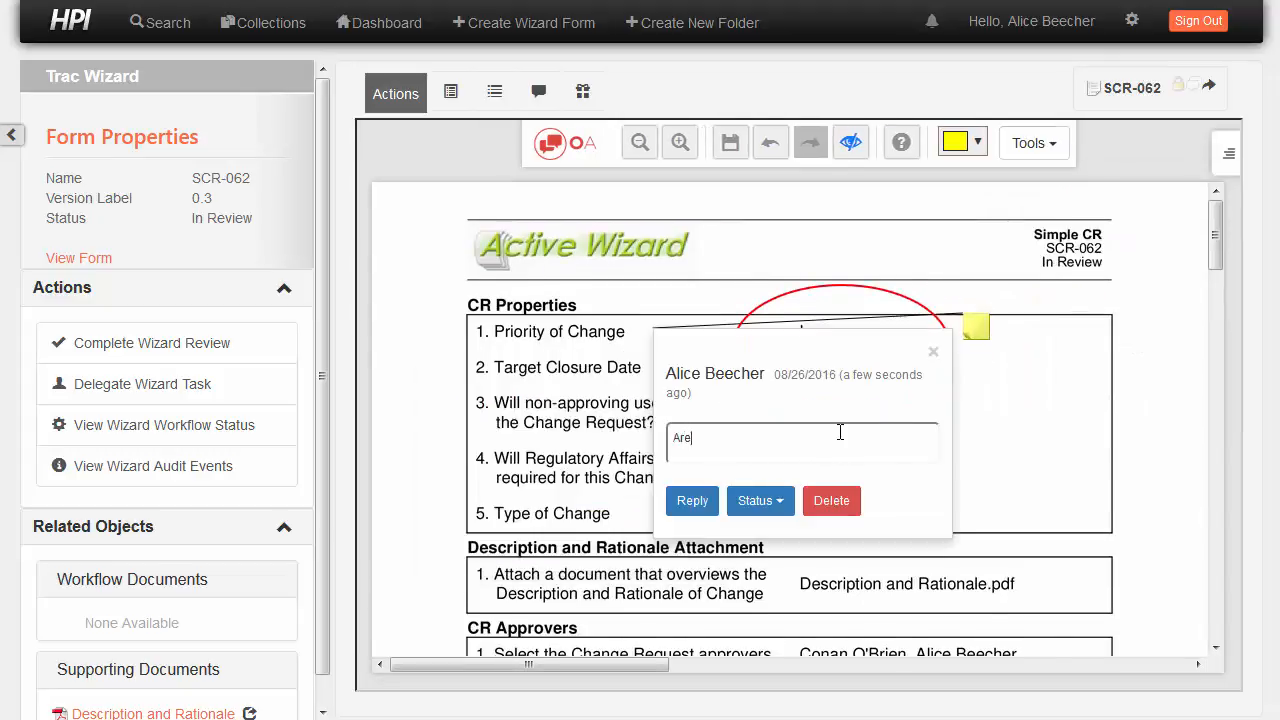
pyautogui.write('shuold be')
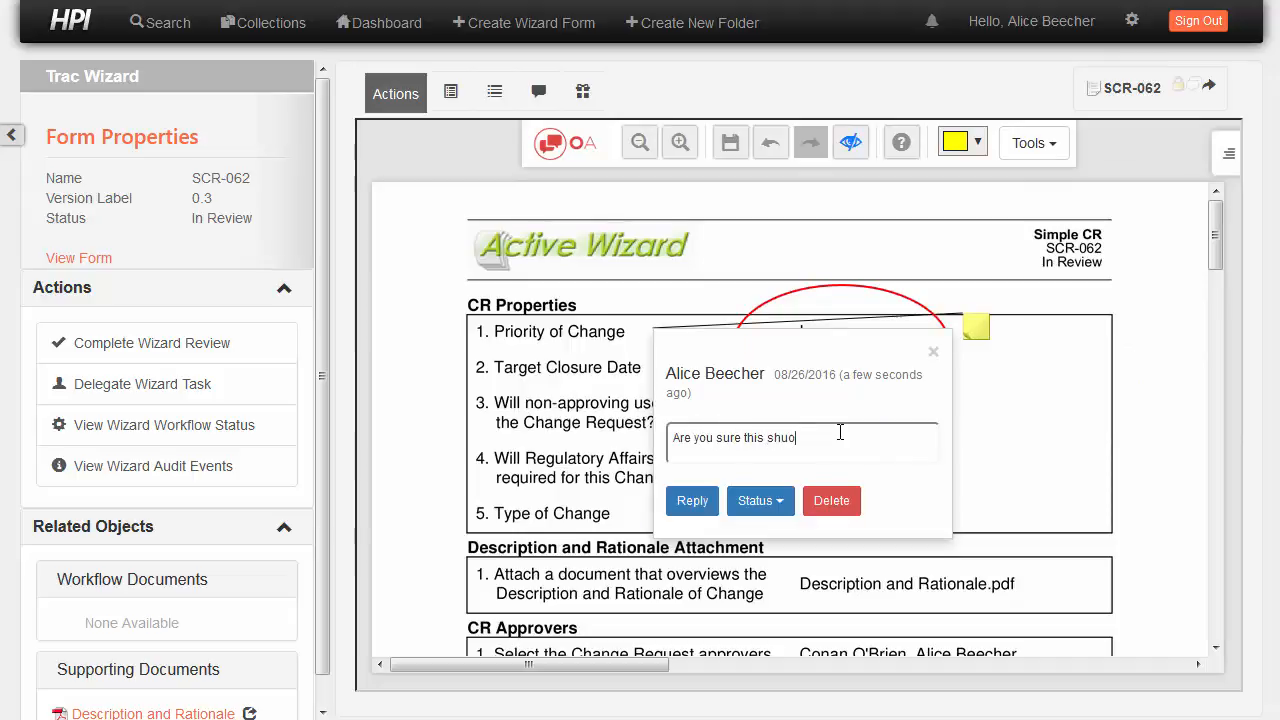
pyautogui.hotkey('ctrl', 'BackSpace')
pyautogui.write('should be low priority')
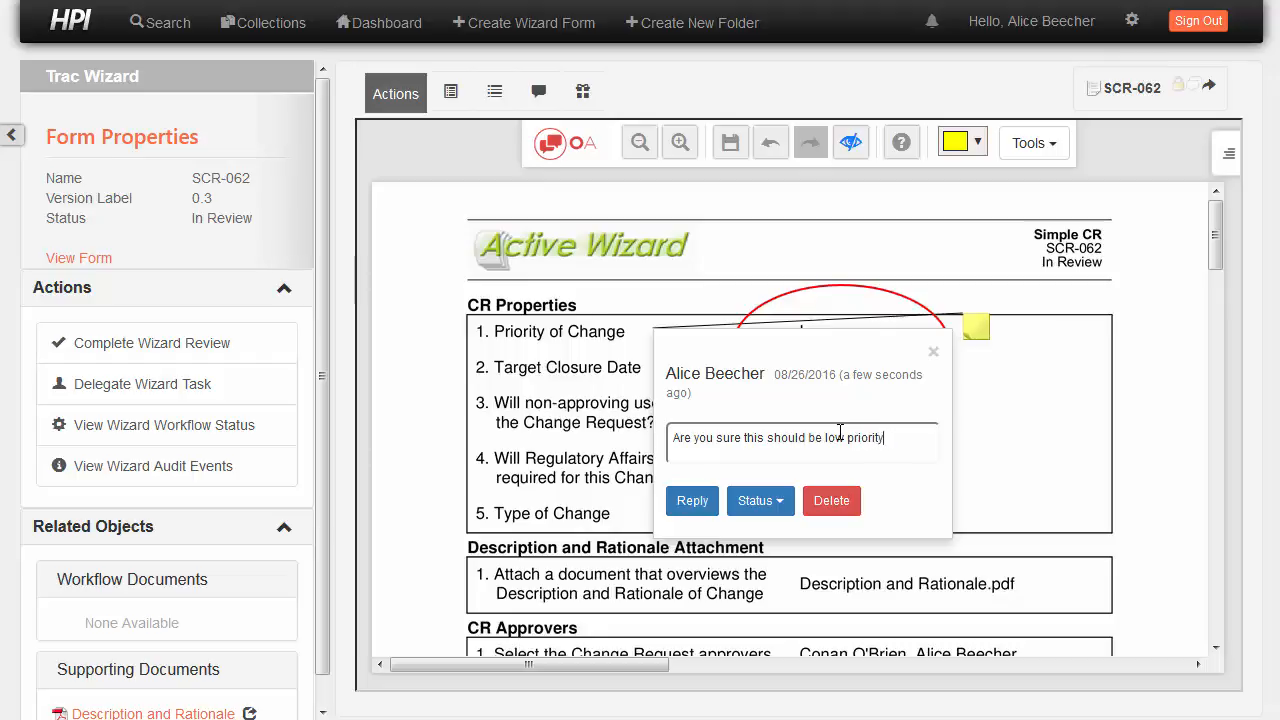
pyautogui.write("?  I'm thinking ")
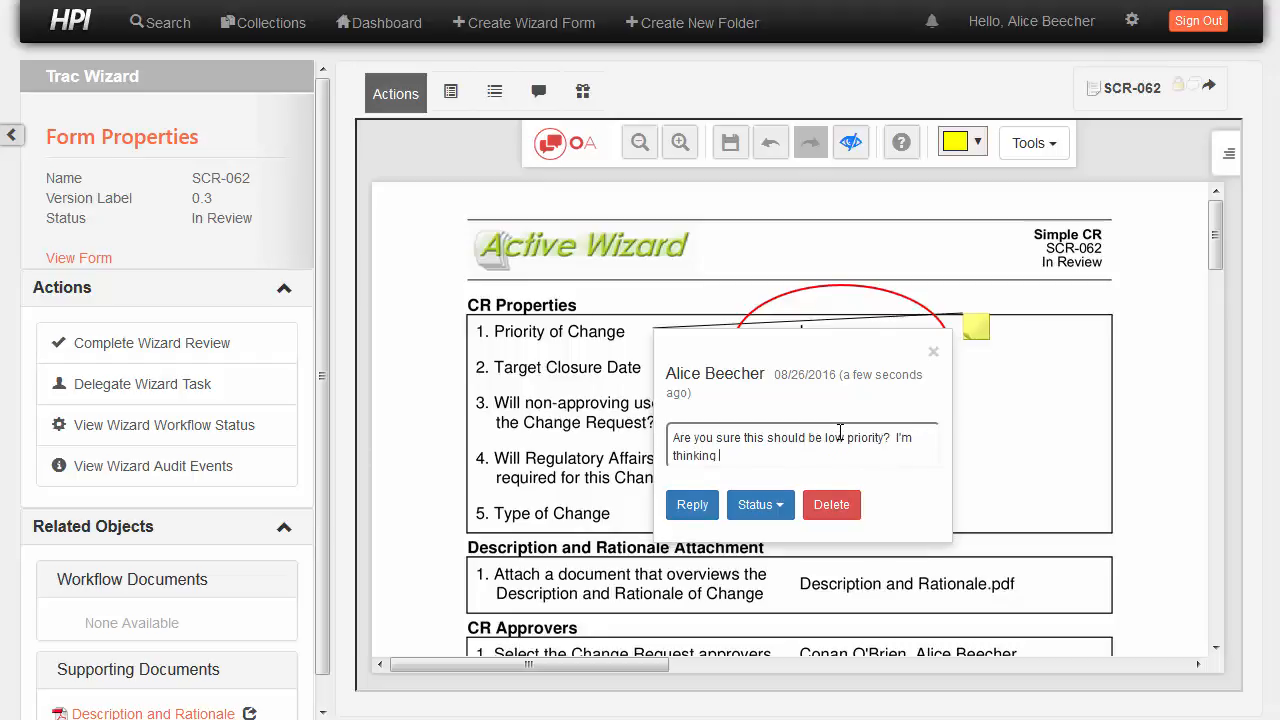
pyautogui.write('medium.')
pyautogui.click(933, 352)
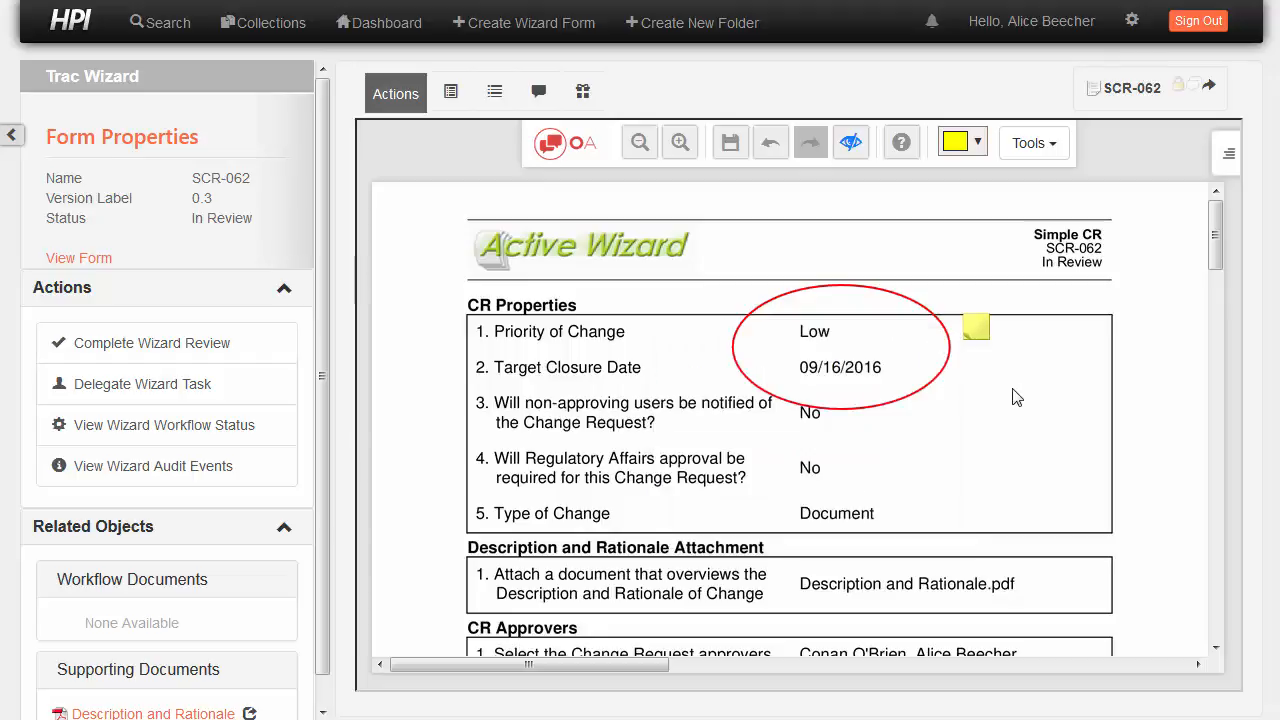
pyautogui.click(731, 145)
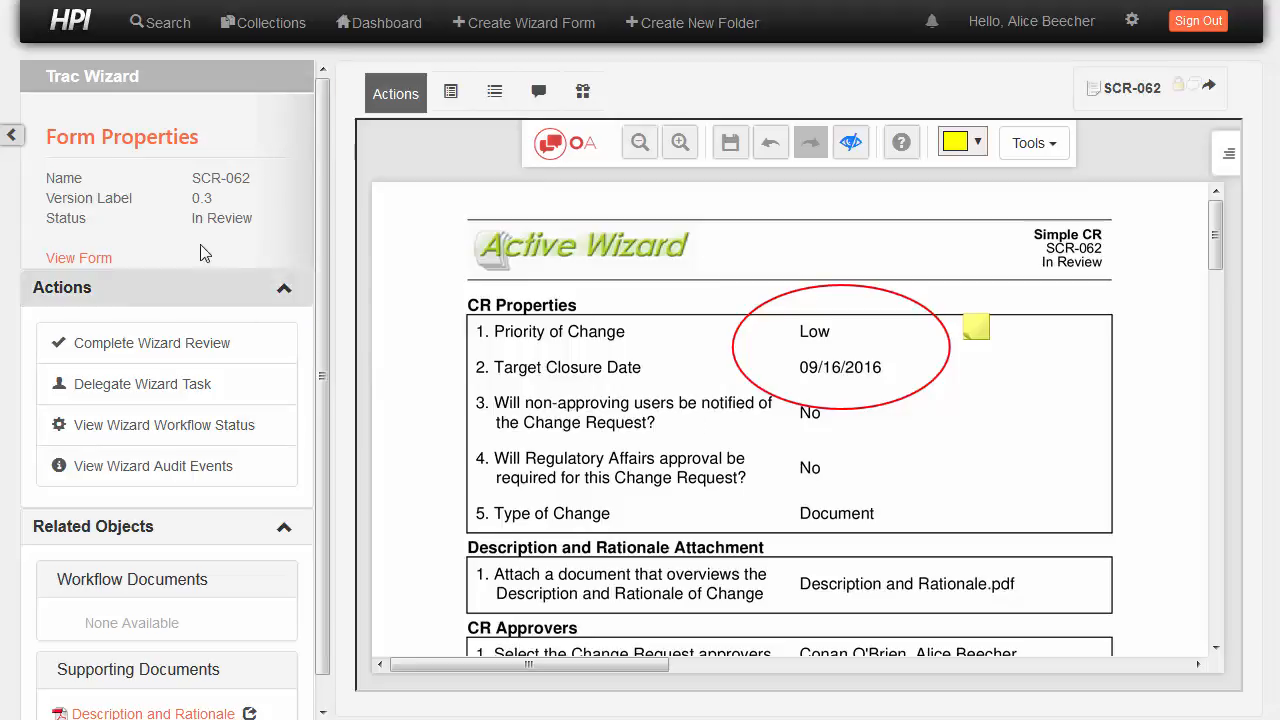
# Search for a delegate in the Delegate Wizard Task dialog, then close it without delegating
pyautogui.click(155, 381)
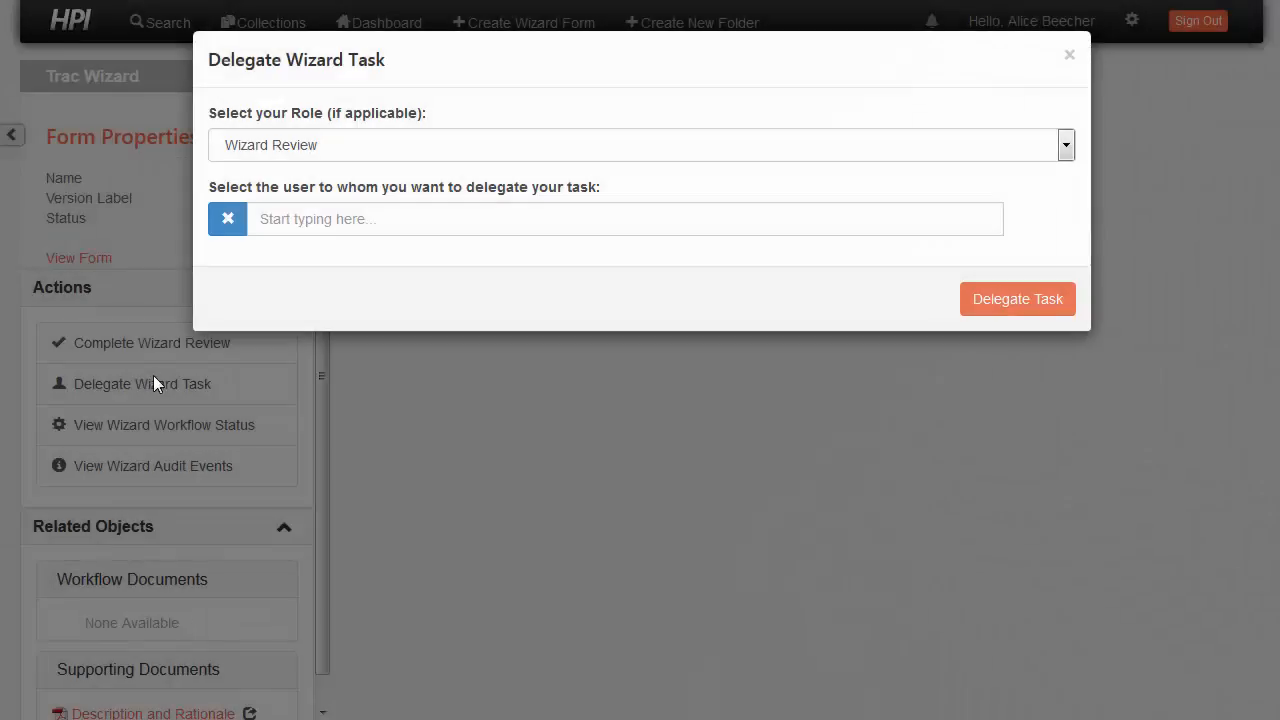
pyautogui.click(284, 216)
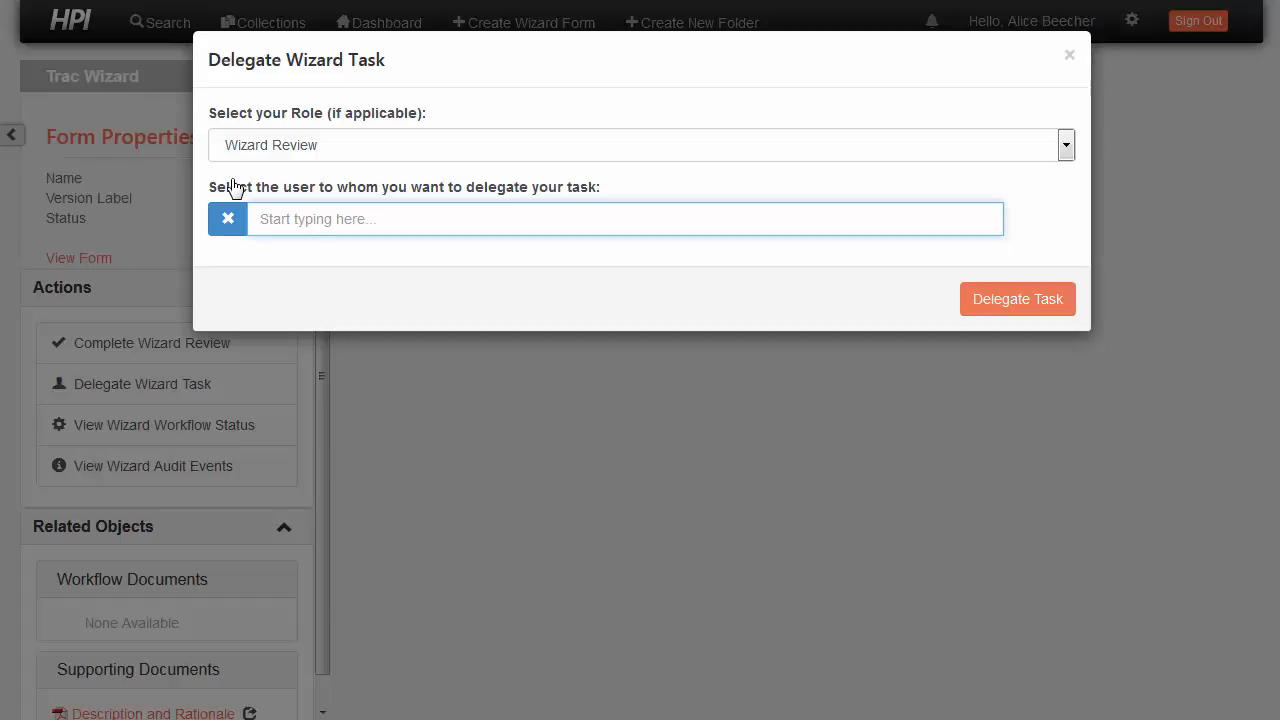
pyautogui.write('Mike')
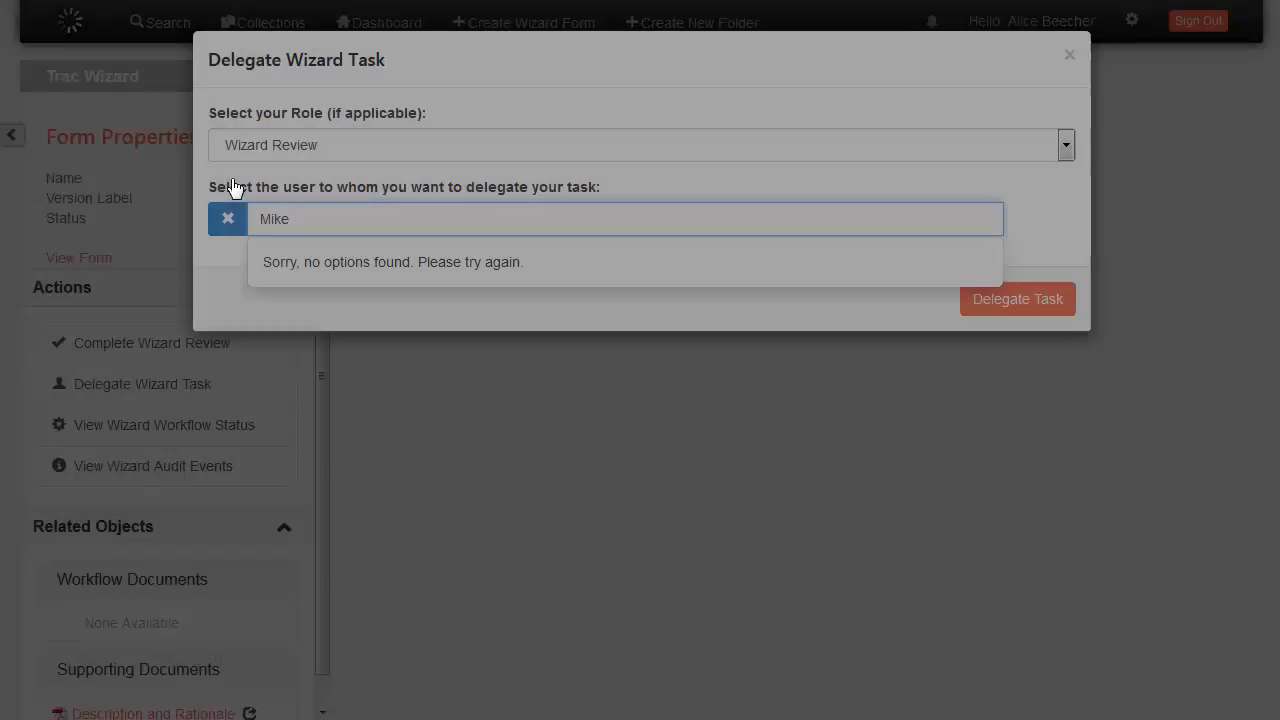
pyautogui.press('BackSpace')
pyautogui.press('BackSpace')
pyautogui.press('BackSpace')
pyautogui.press('BackSpace')
pyautogui.write('Ben')
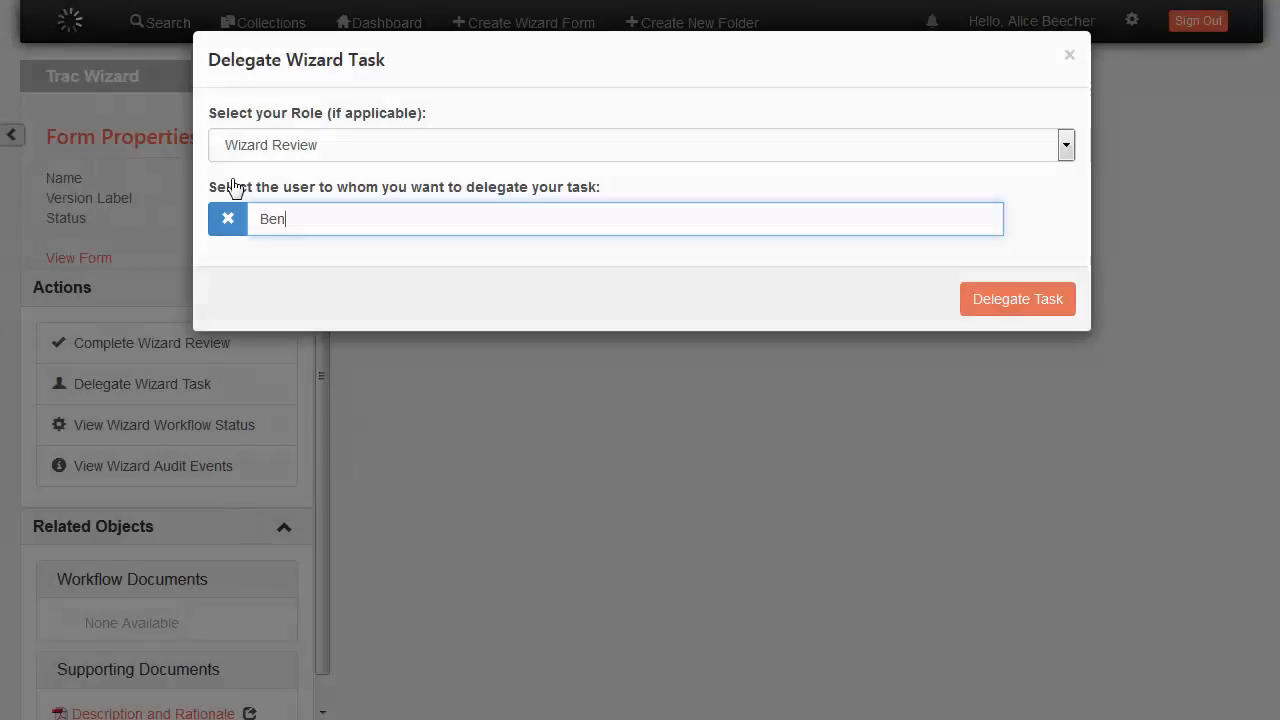
pyautogui.press('Return')
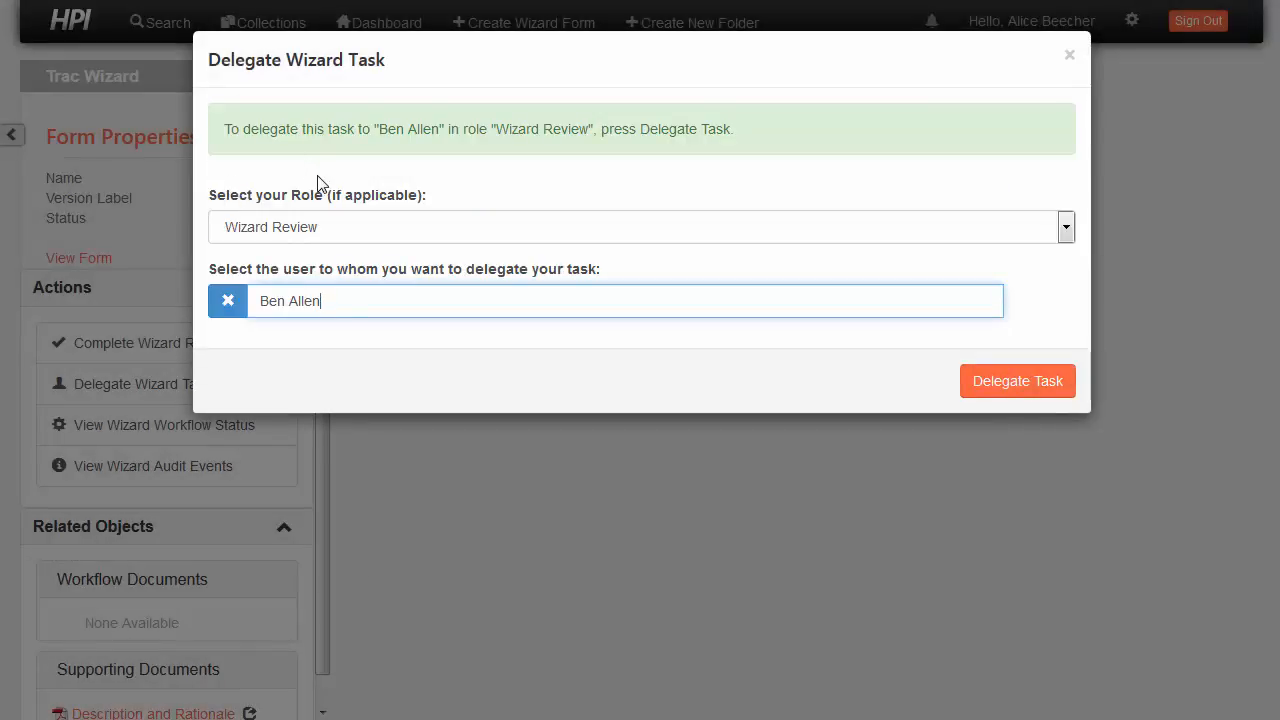
pyautogui.click(1070, 60)
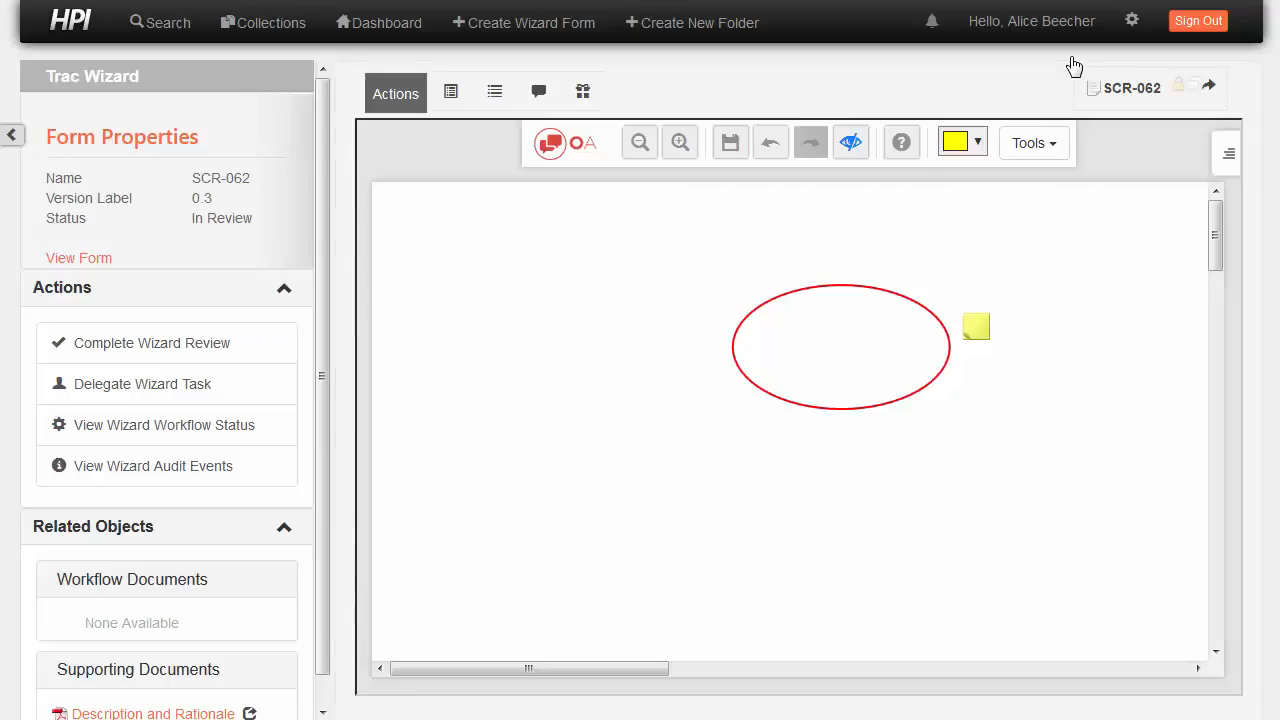
# Submit the SCR-062 review voting Additional Review Needed with the comment 'See annotations'
pyautogui.click(97, 348)
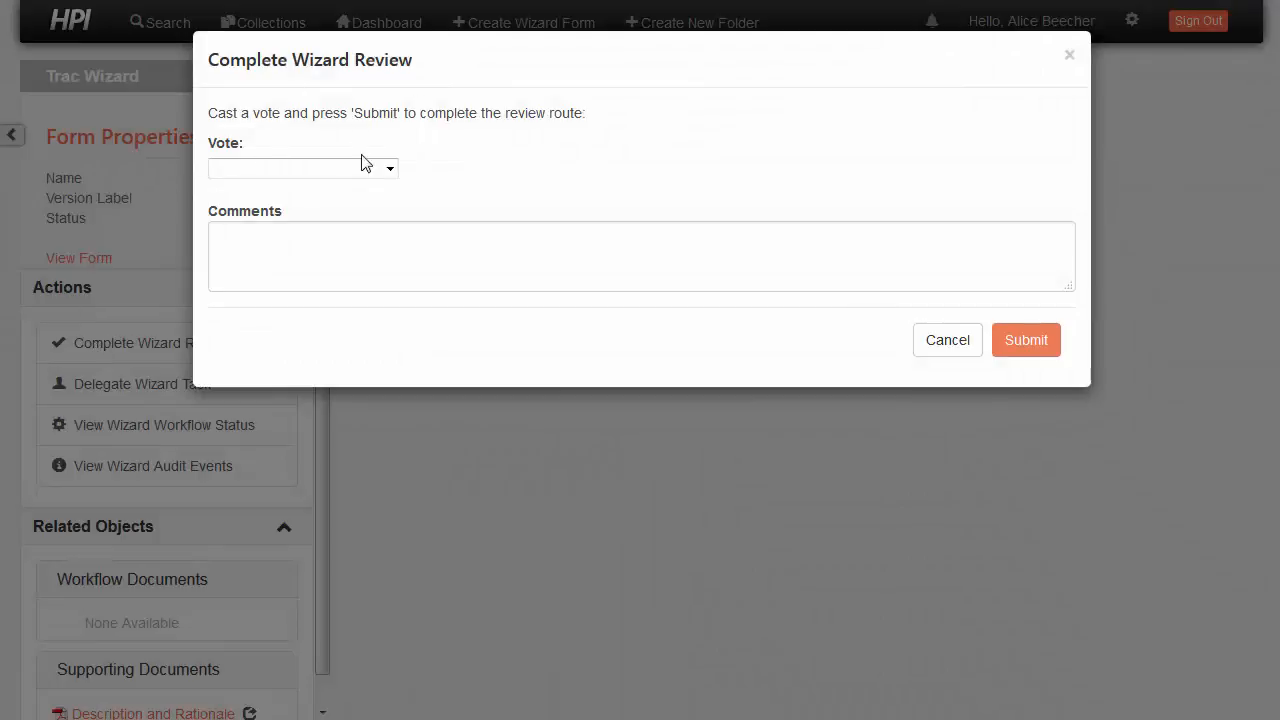
pyautogui.click(384, 176)
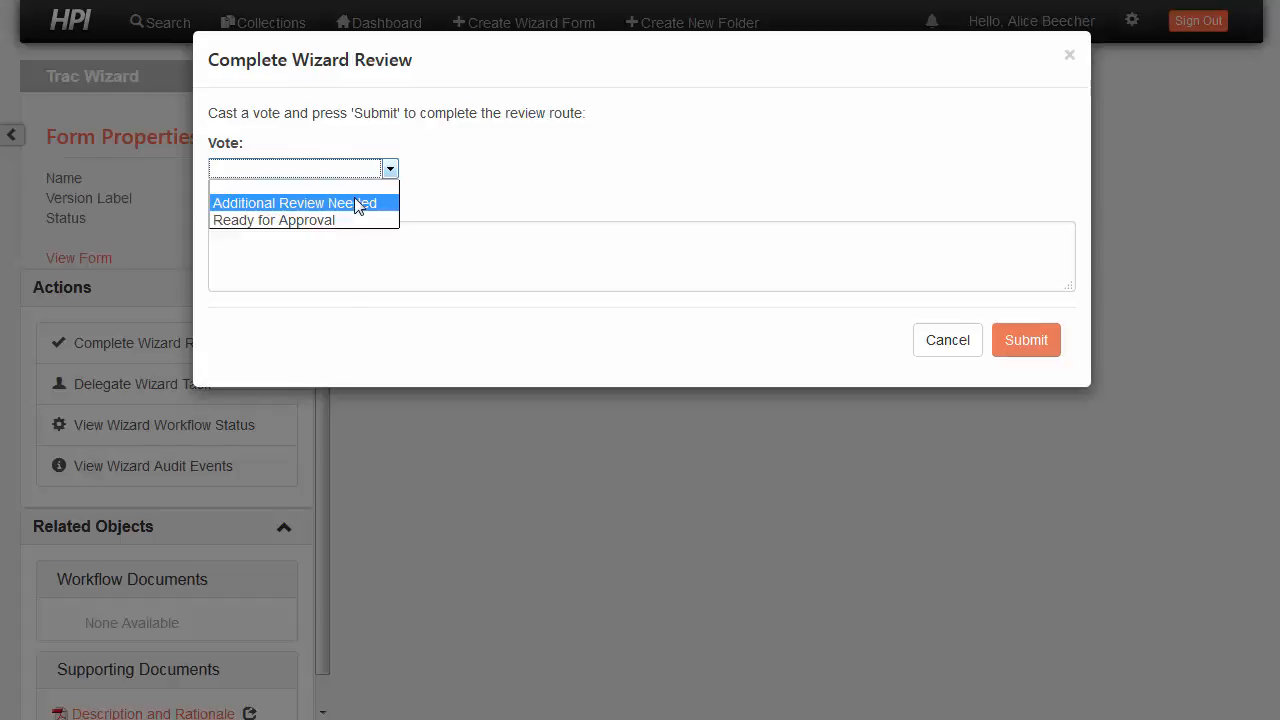
pyautogui.click(294, 207)
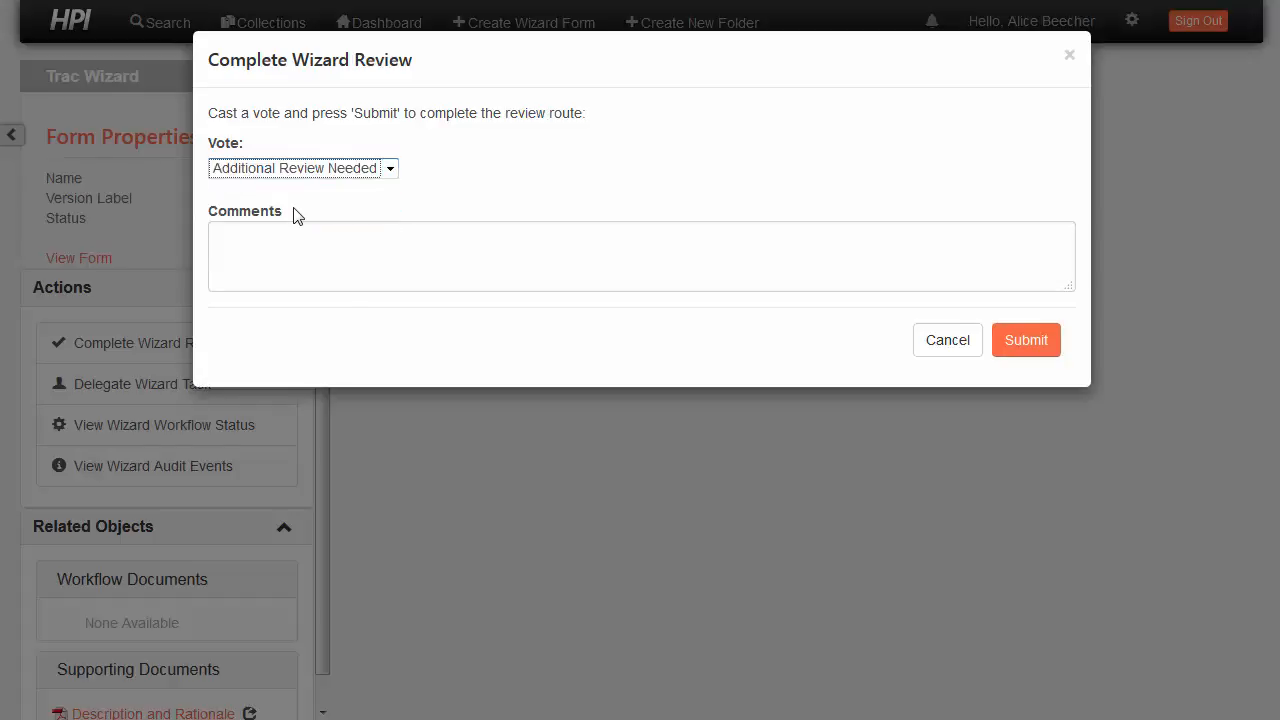
pyautogui.click(287, 238)
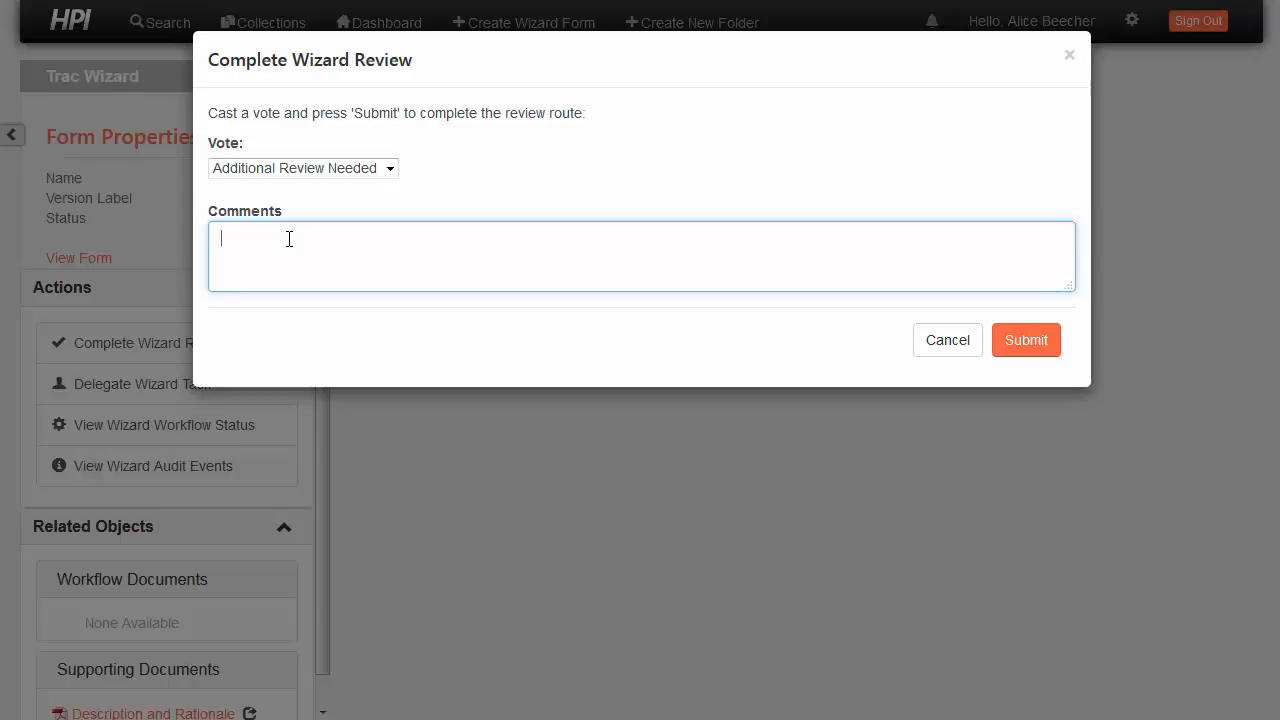
pyautogui.write('SEe ann')
pyautogui.press('BackSpace')
pyautogui.press('BackSpace')
pyautogui.press('BackSpace')
pyautogui.press('BackSpace')
pyautogui.press('BackSpace')
pyautogui.press('BackSpace')
pyautogui.press('BackSpace')
pyautogui.write('See annotations')
pyautogui.click(1010, 342)
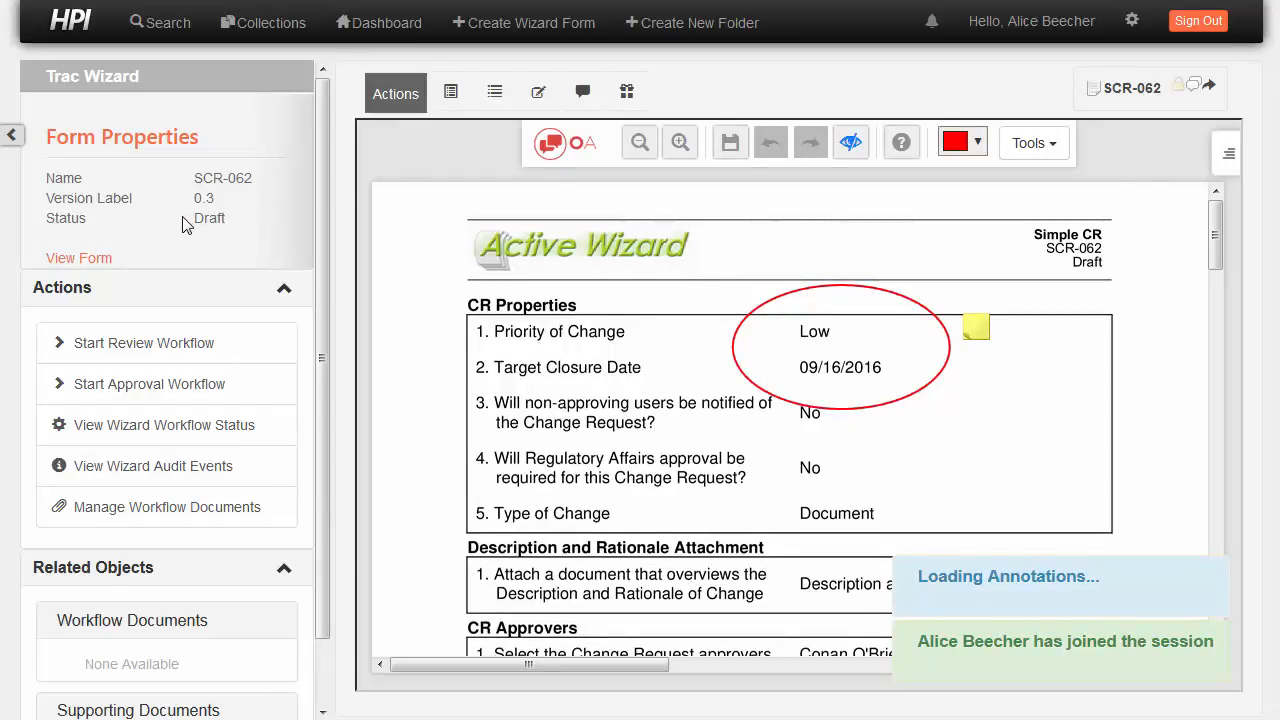
# Sign out, sign in with the author's username and password, and open SCR-062 from My Forms
pyautogui.click(1198, 20)
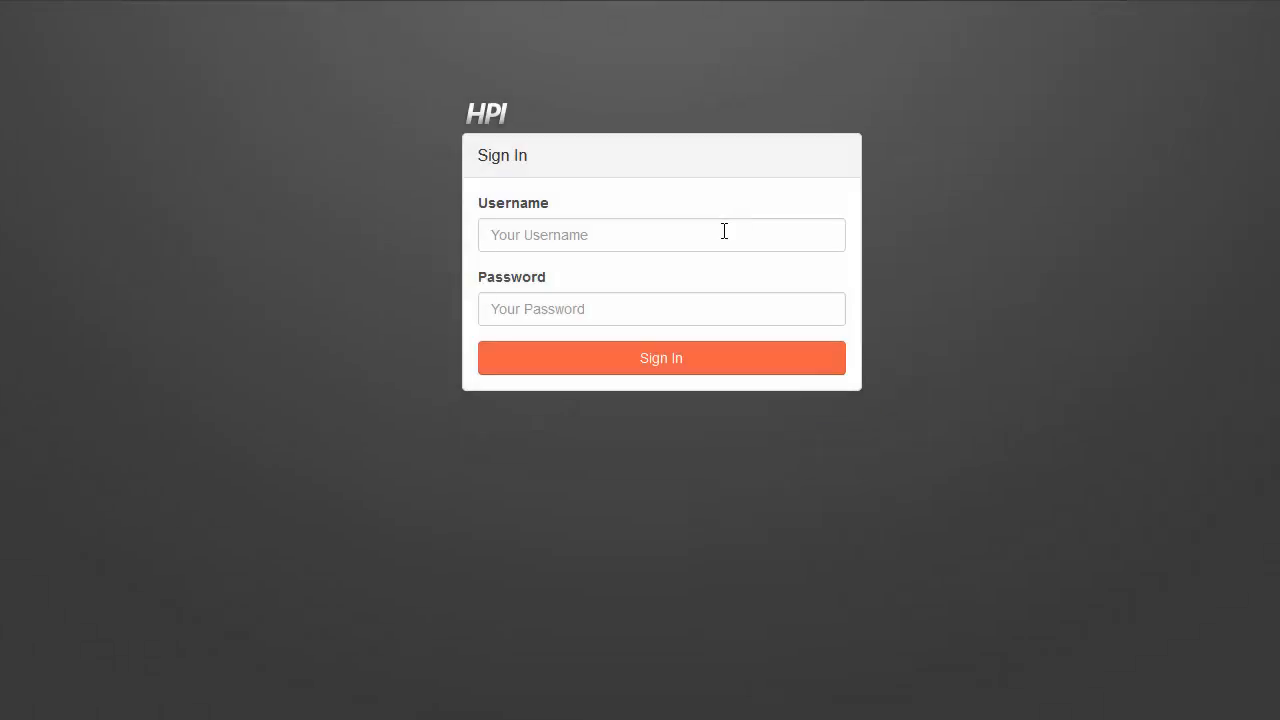
pyautogui.click(721, 234)
pyautogui.press('Tab')
pyautogui.write('***')
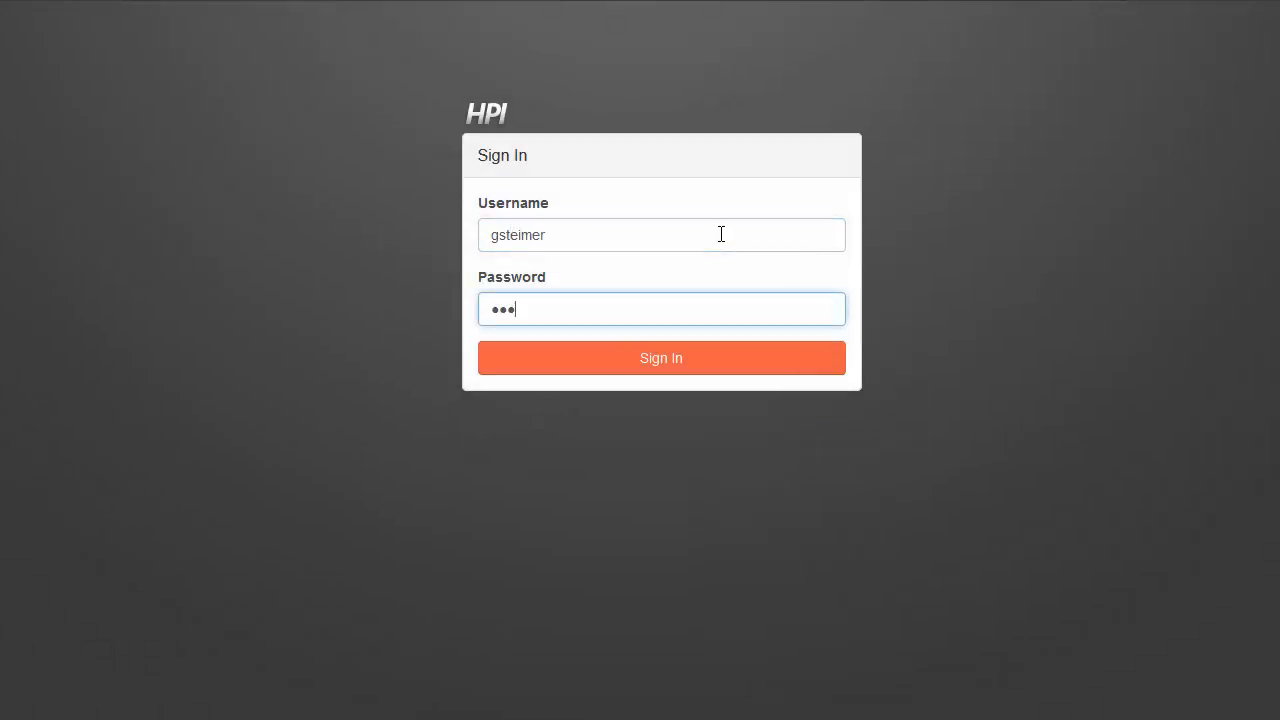
pyautogui.press('Return')
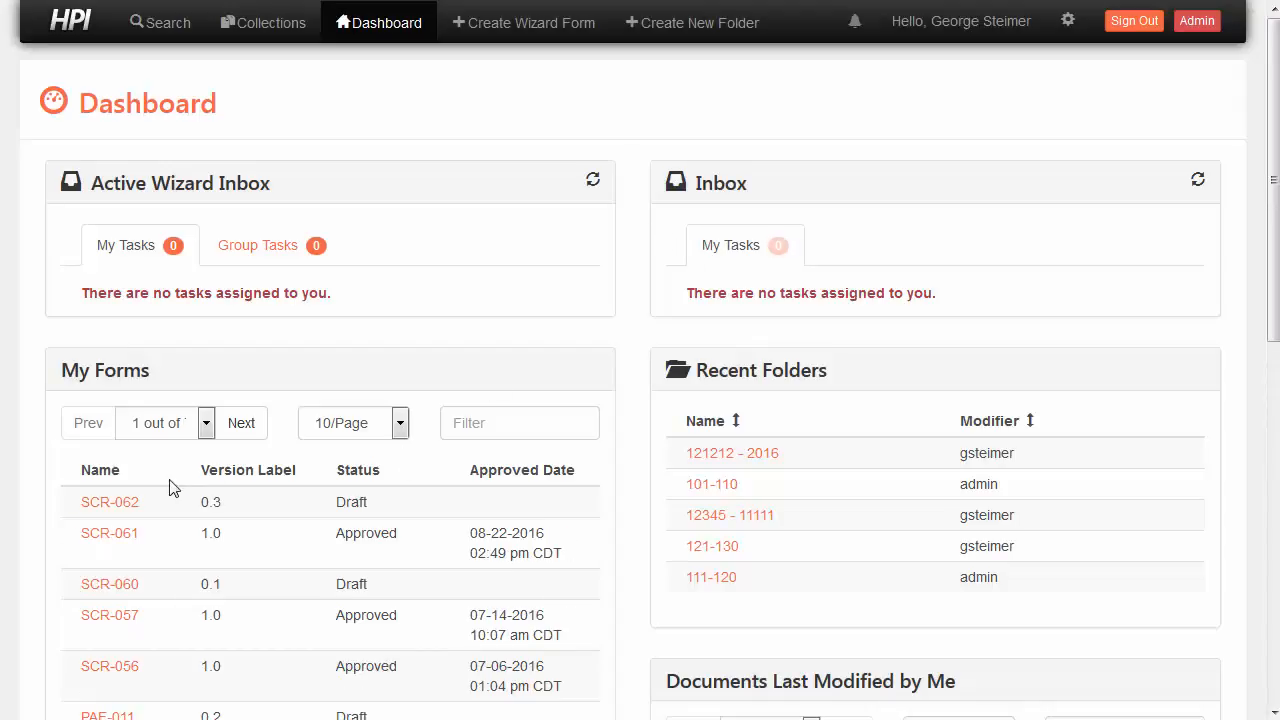
pyautogui.click(134, 502)
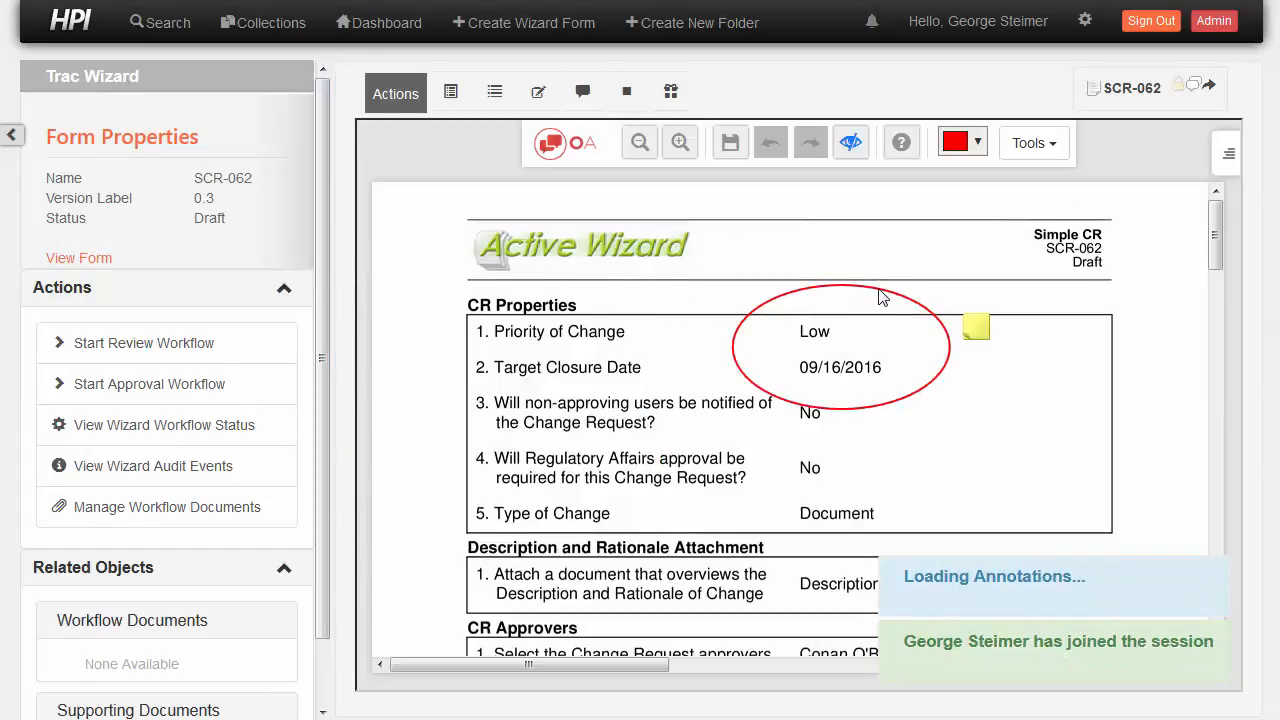
pyautogui.moveTo(981, 326)
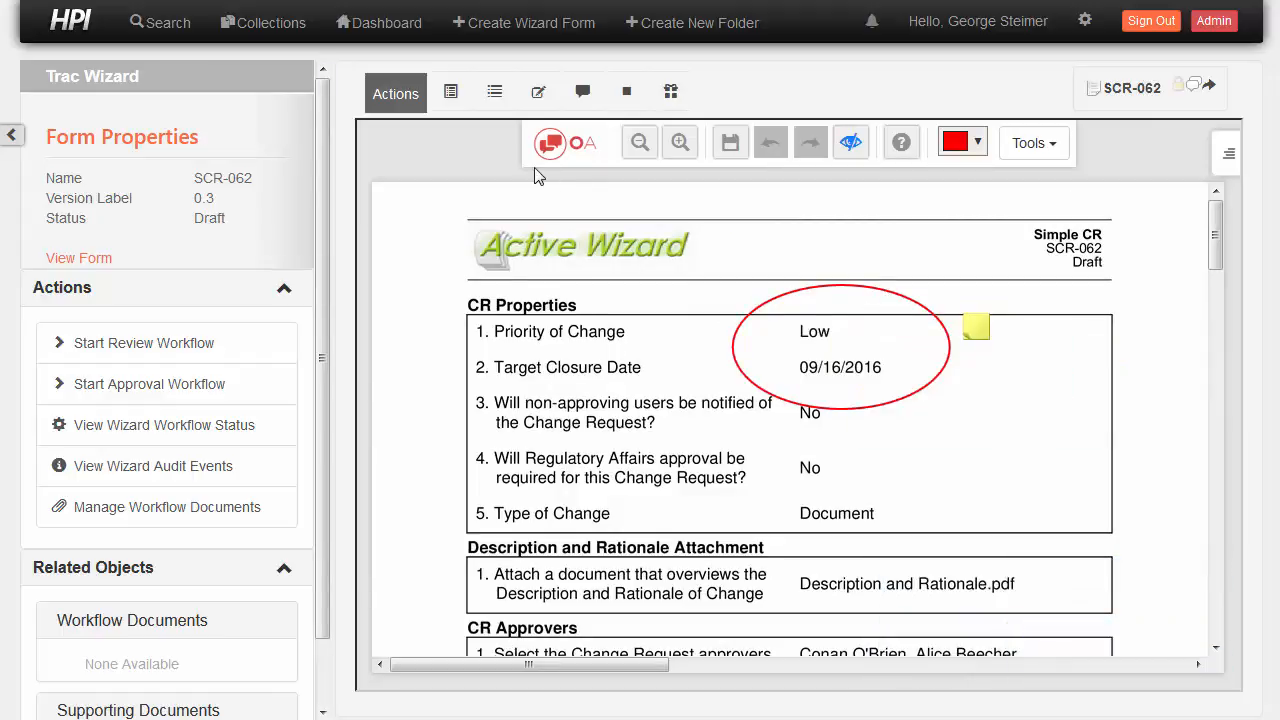
pyautogui.click(149, 474)
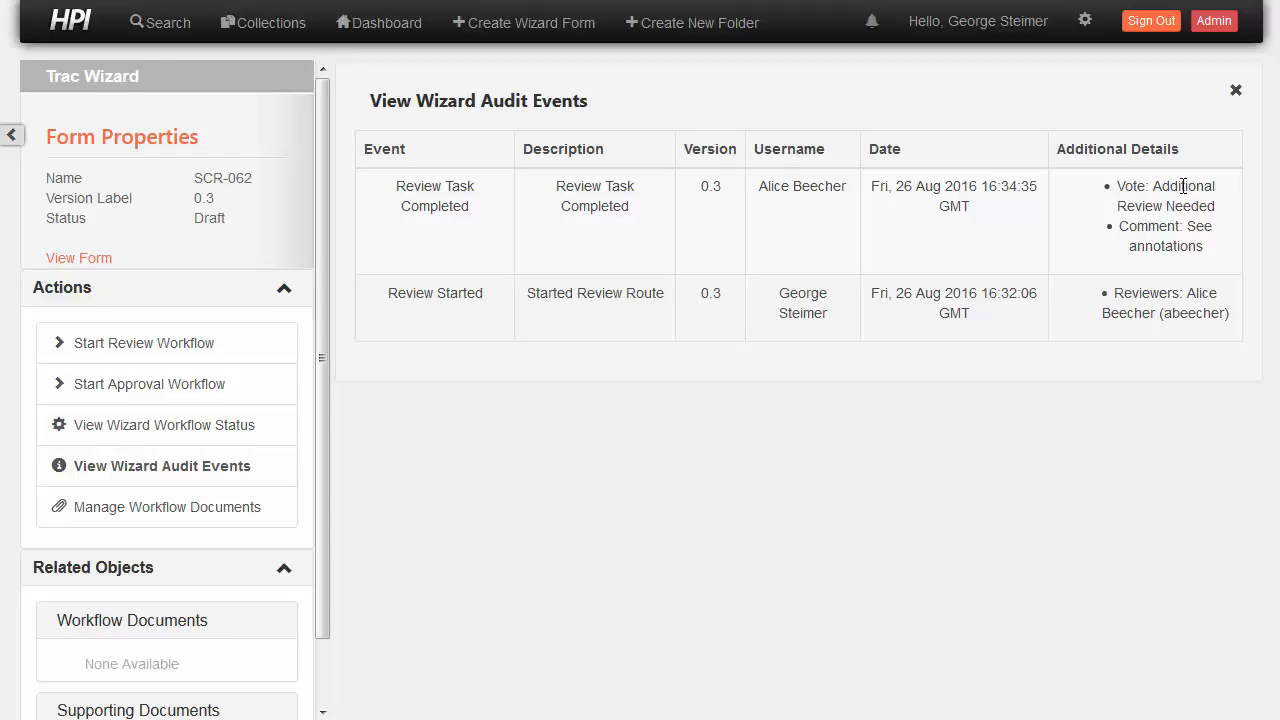
pyautogui.click(104, 258)
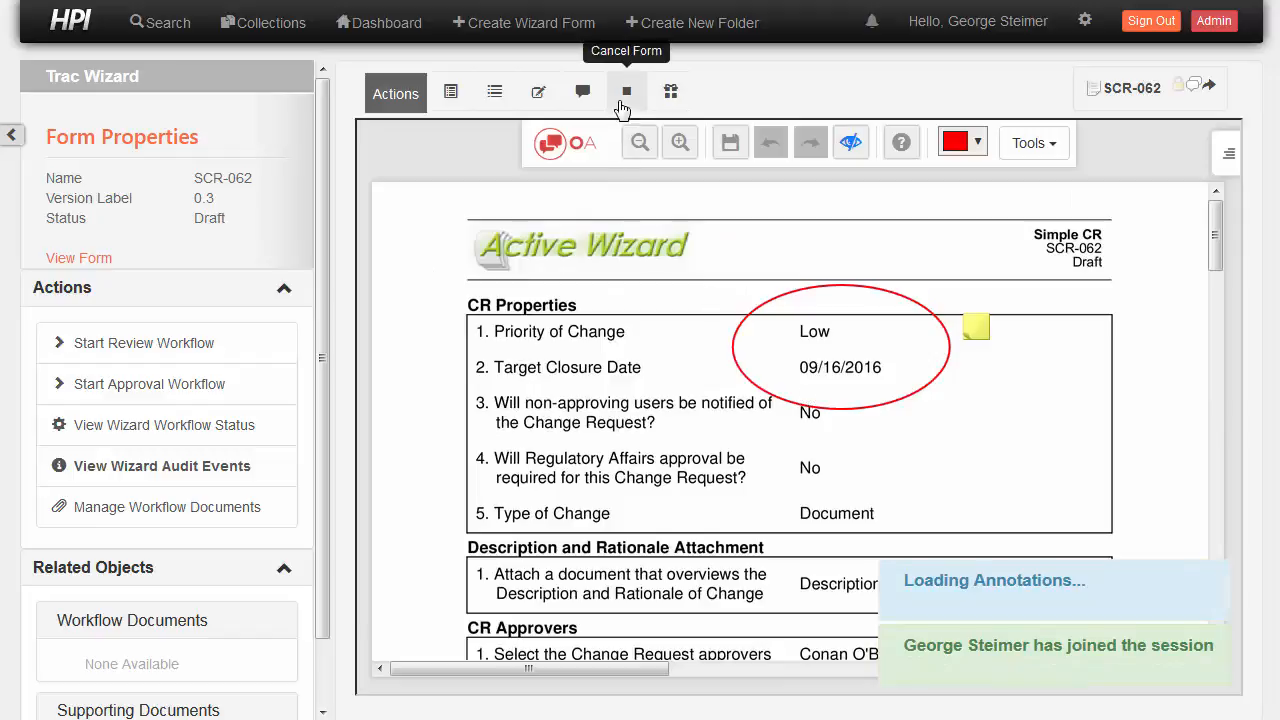
# Resume editing SCR-062, set priority to Medium, and remove the first CR approver
pyautogui.click(540, 91)
pyautogui.click(956, 181)
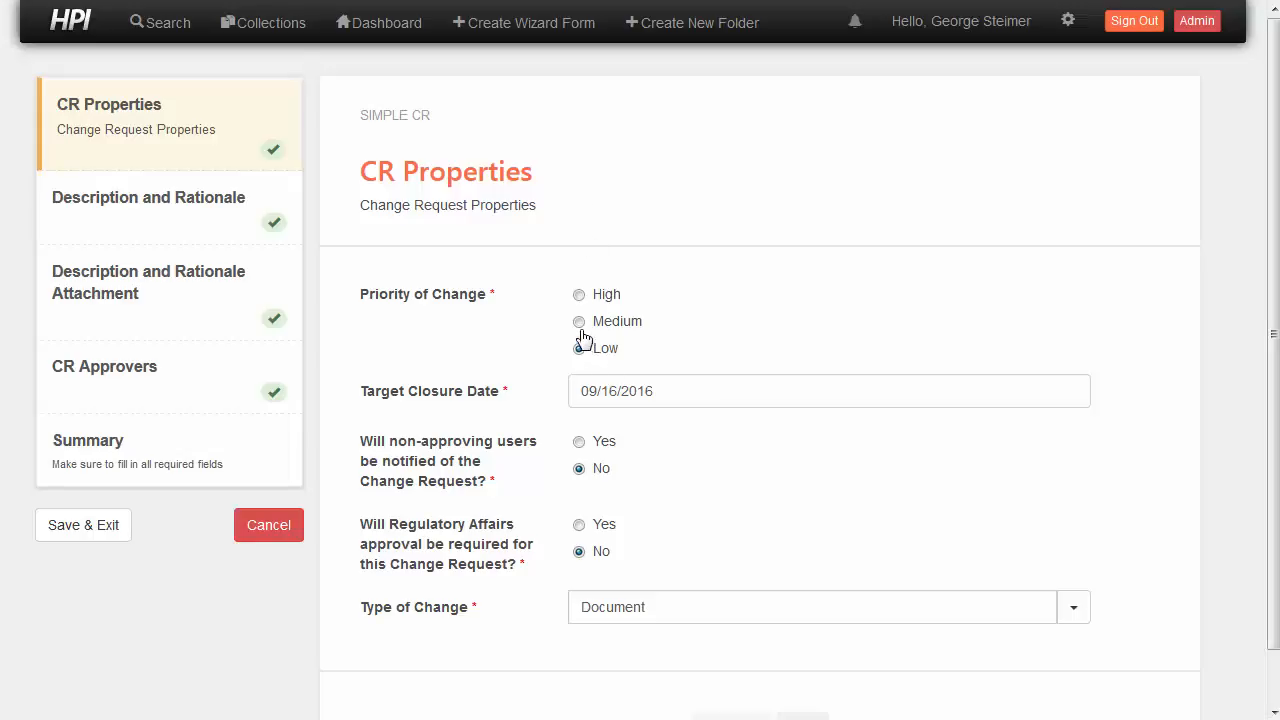
pyautogui.click(581, 324)
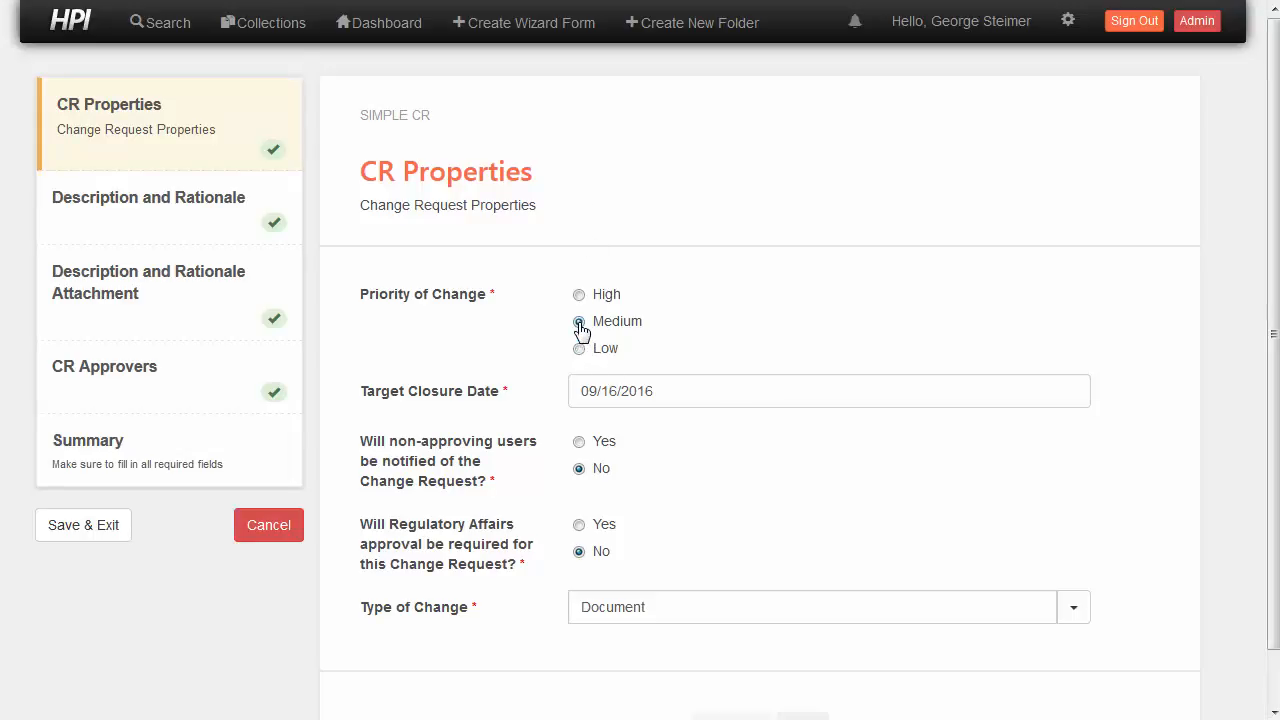
pyautogui.click(216, 372)
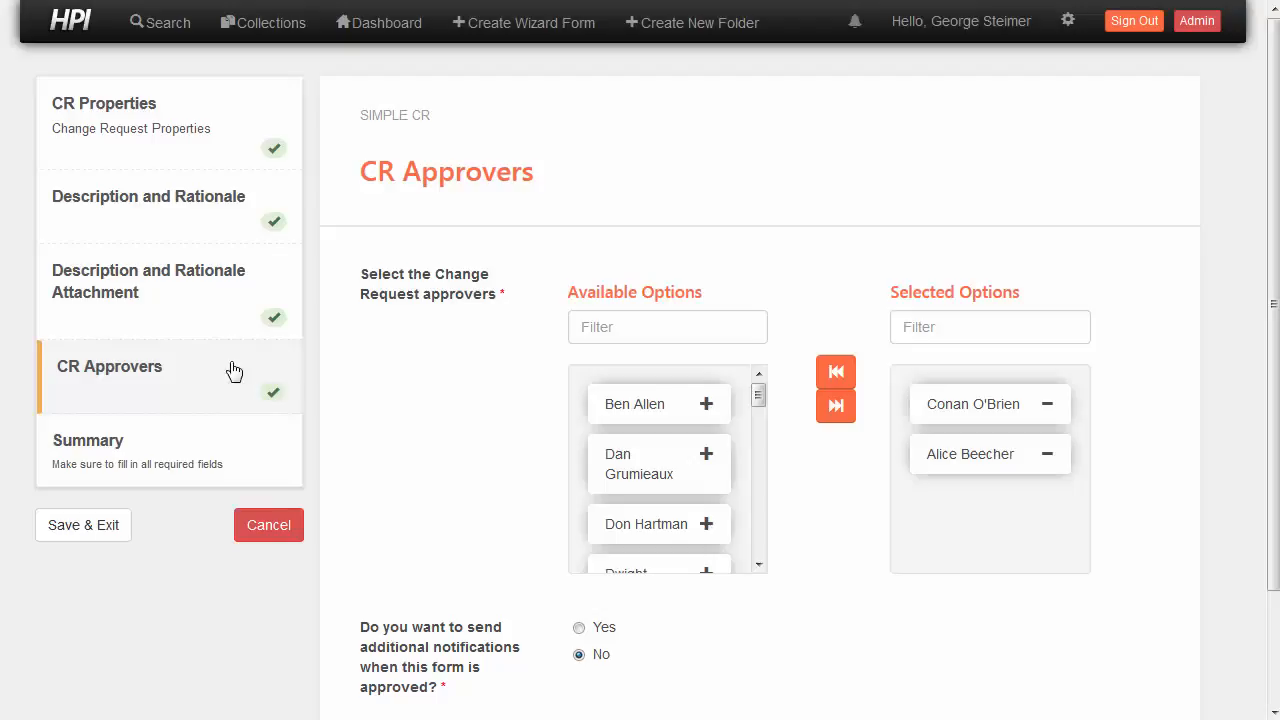
pyautogui.click(931, 421)
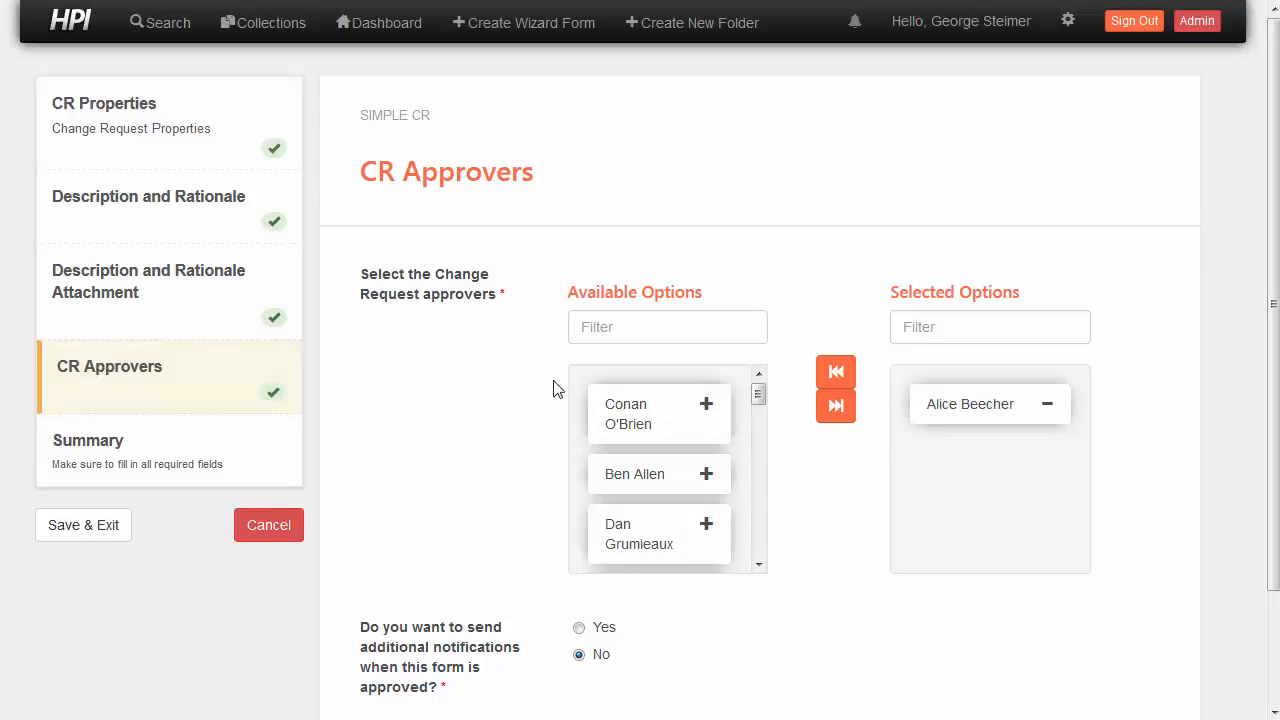
# Check the Medium priority on the Summary page and continue to the Workflow Summary
pyautogui.click(151, 457)
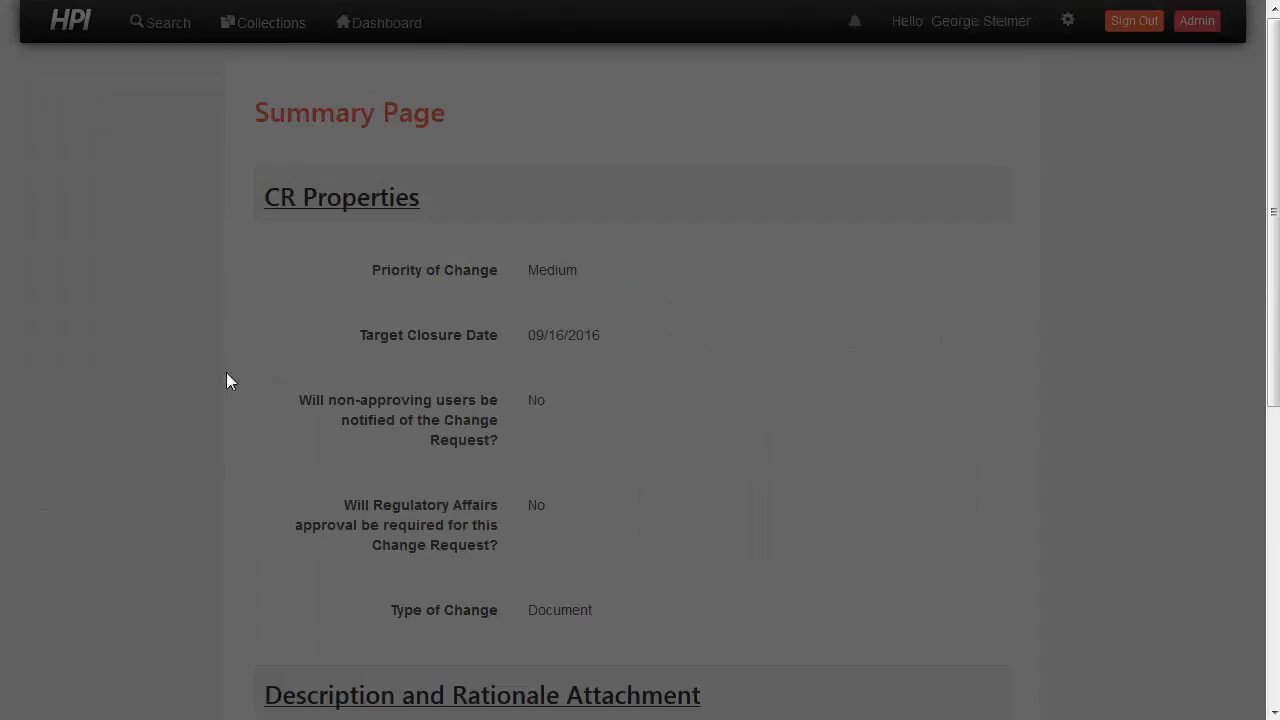
pyautogui.scroll(-5, 451, 286)
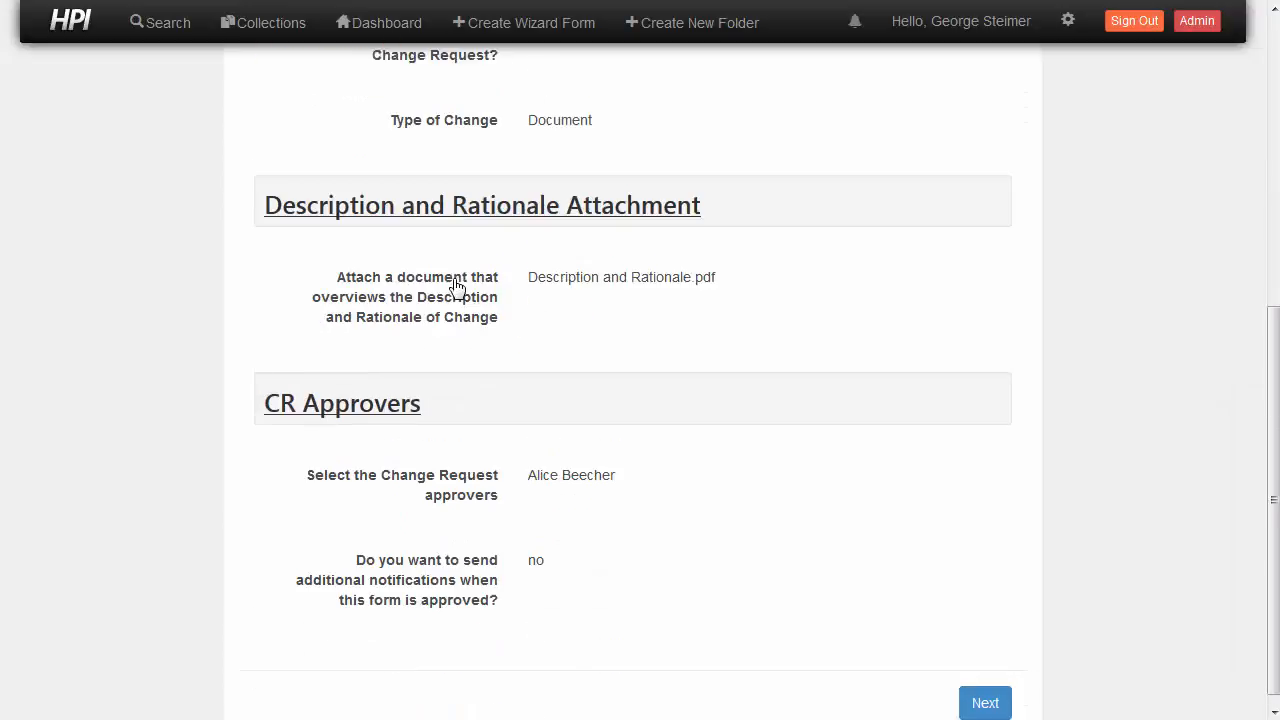
pyautogui.scroll(3, 457, 289)
pyautogui.scroll(2, 497, 289)
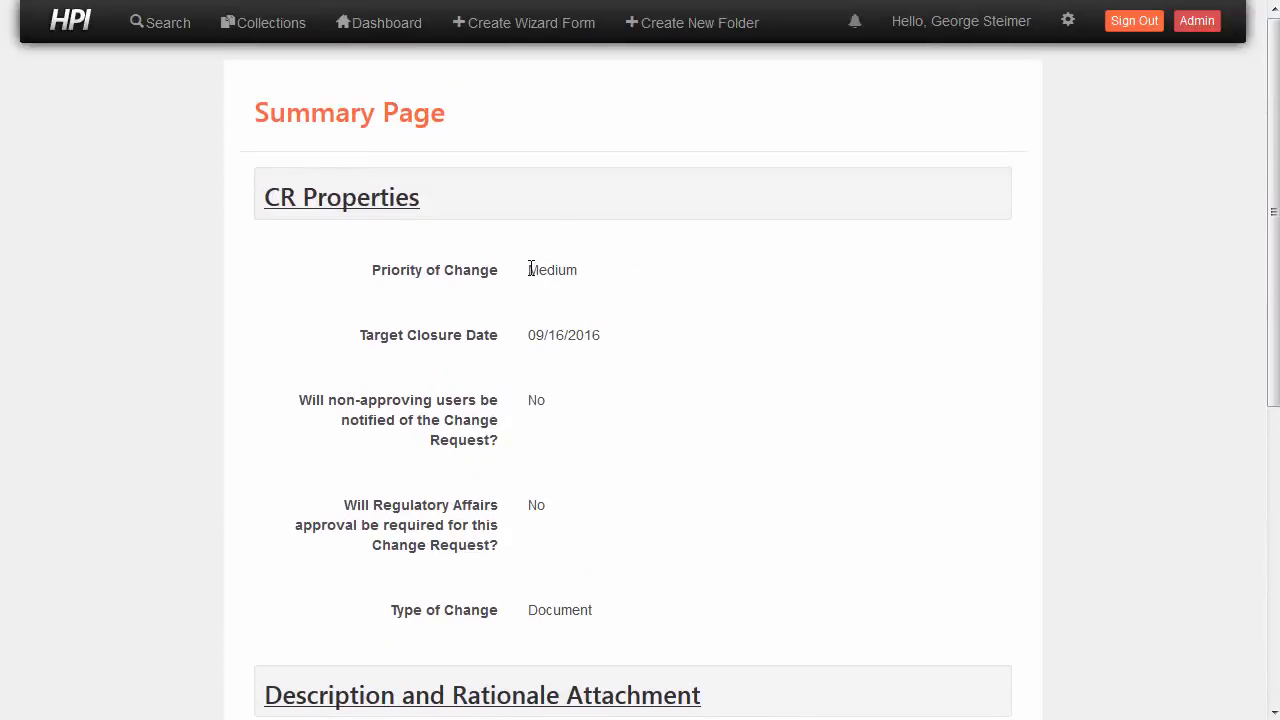
pyautogui.moveTo(528, 271); pyautogui.dragTo(568, 271)
pyautogui.click(586, 273)
pyautogui.scroll(-5, 643, 329)
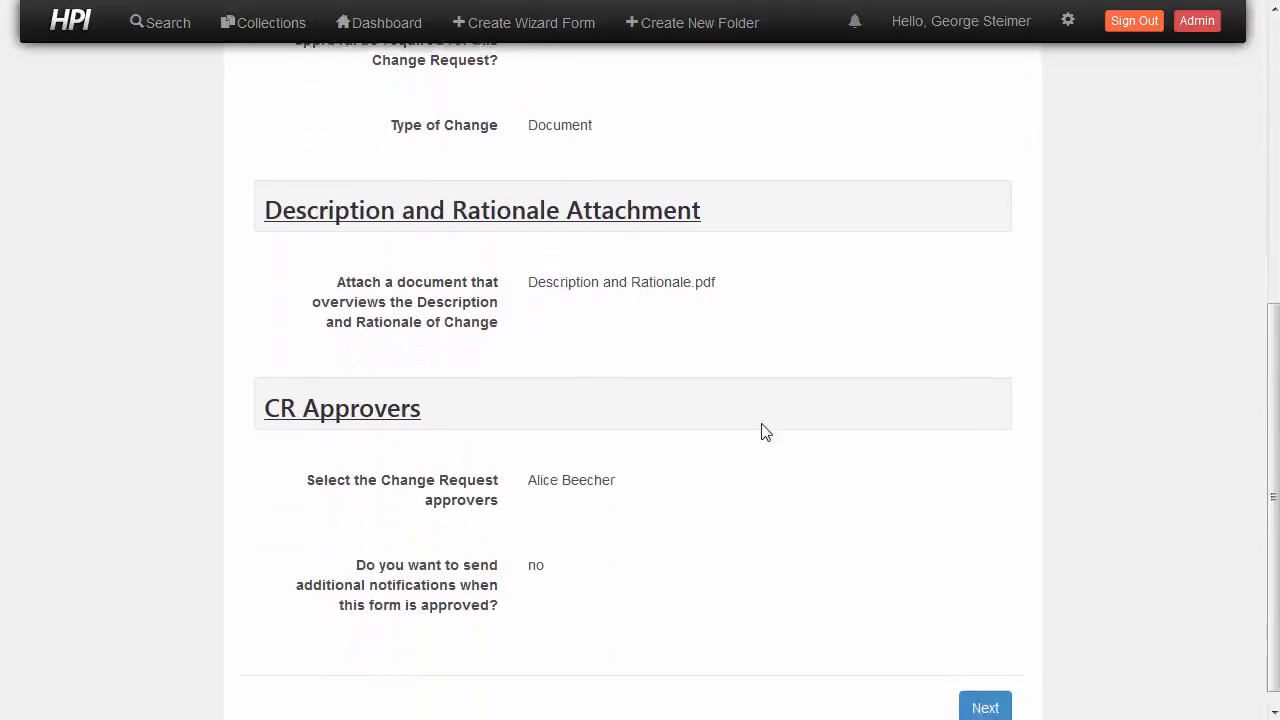
pyautogui.click(985, 689)
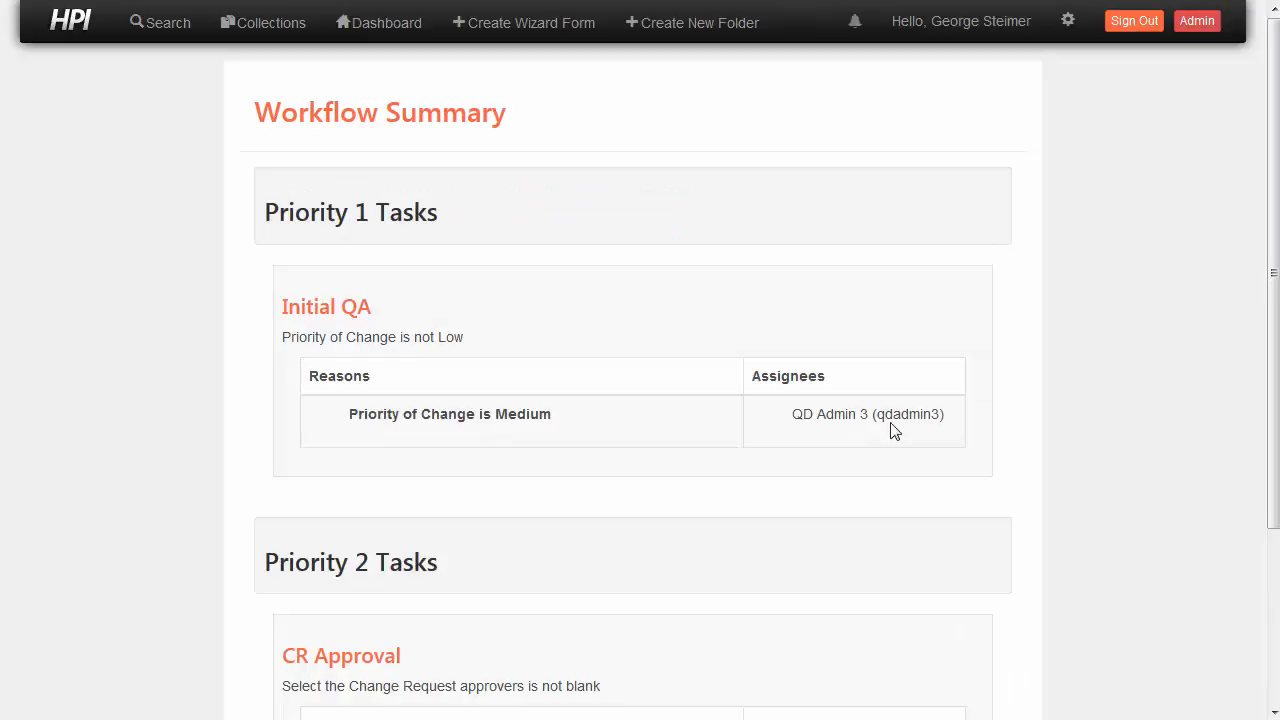
# Finish the revised form and confirm version 0.4 in the versions list
pyautogui.scroll(-3, 789, 449)
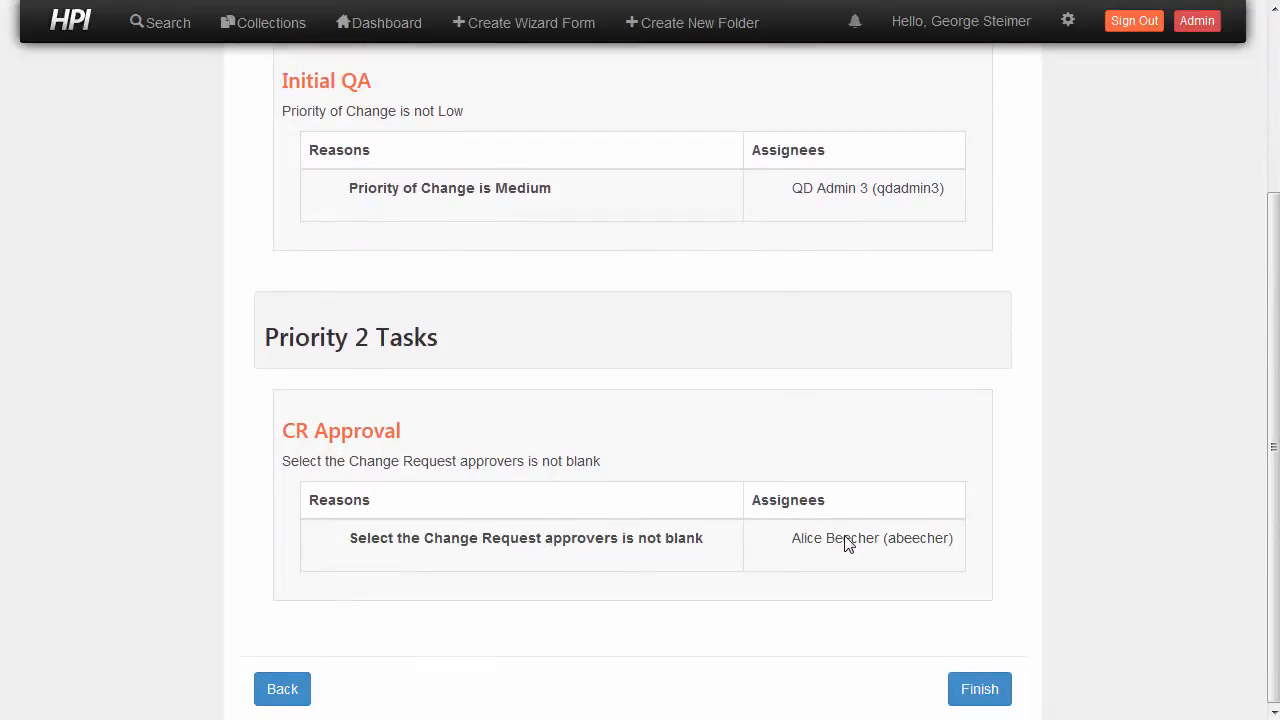
pyautogui.click(985, 689)
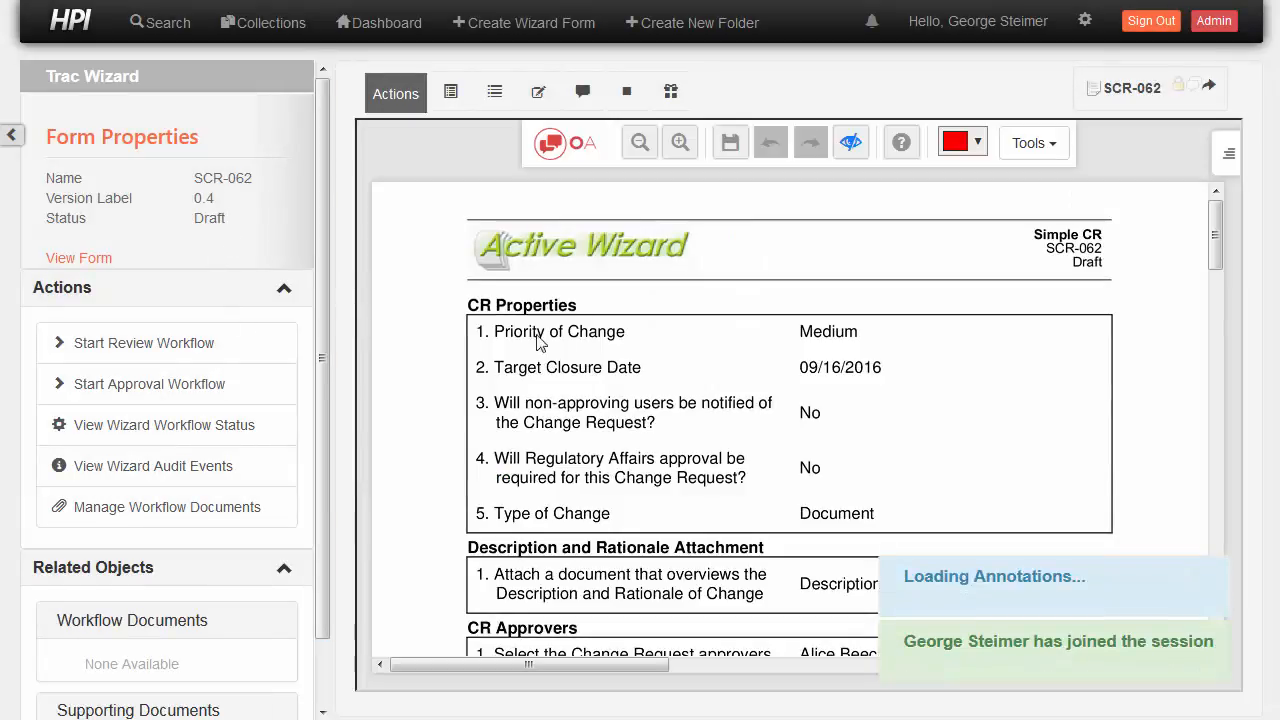
pyautogui.click(504, 98)
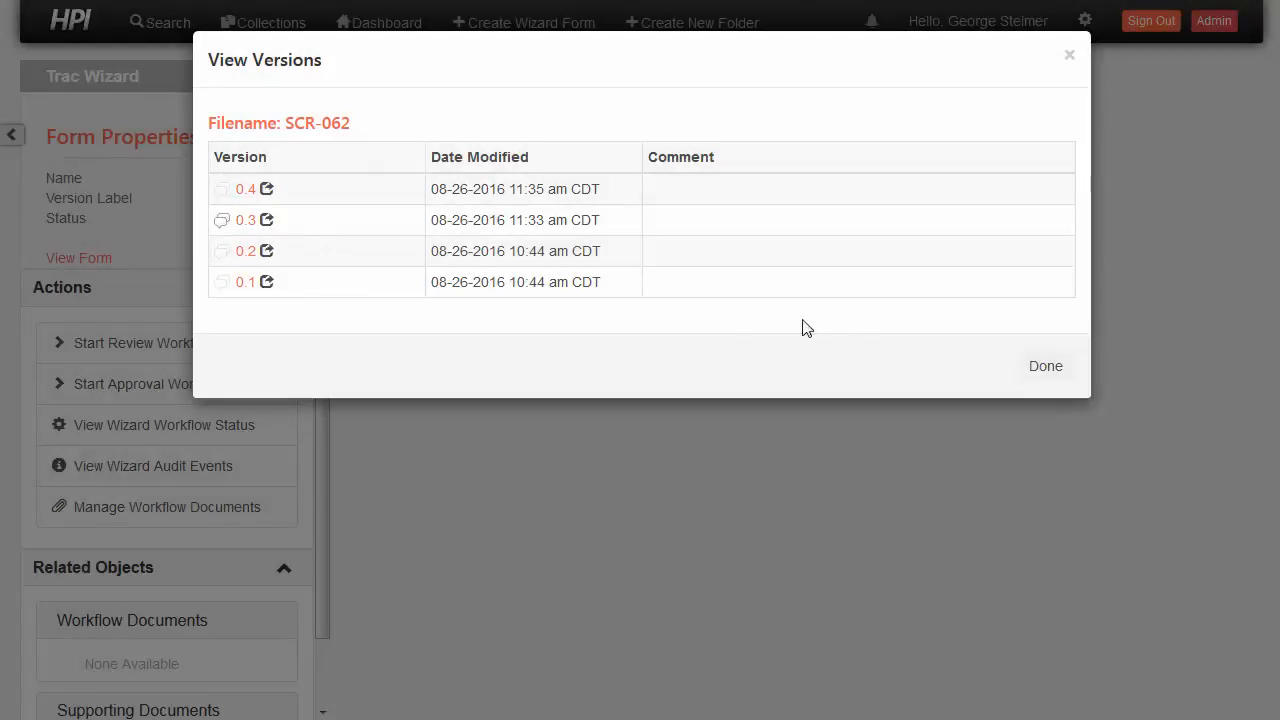
pyautogui.click(1030, 368)
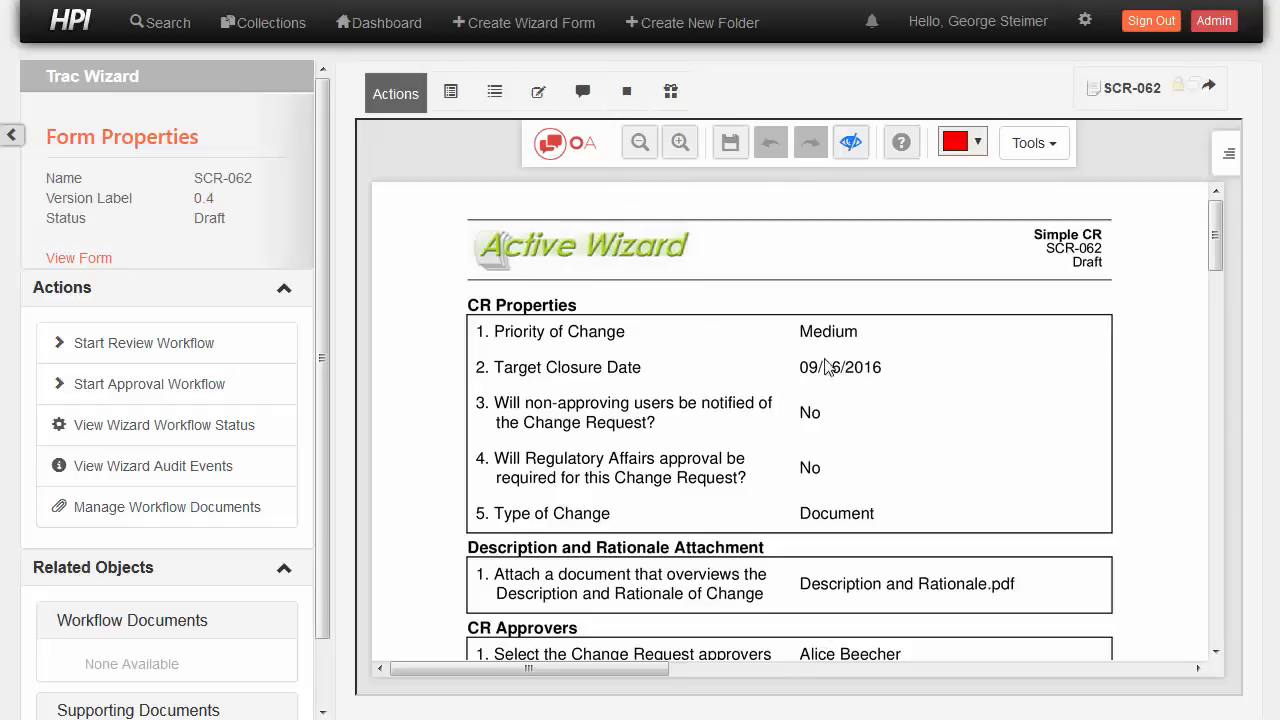